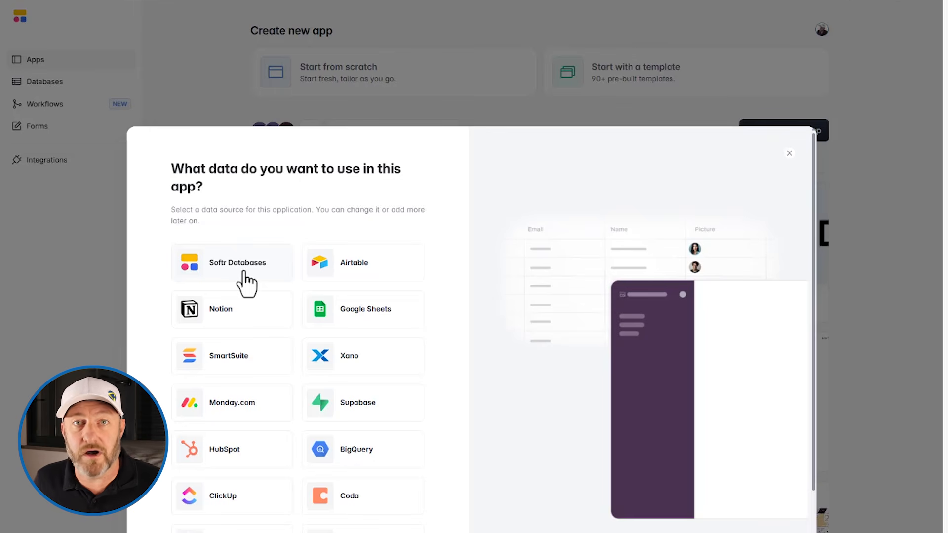
Start the app on Softr Databases, then check its page list and return to the Home page.
click(238, 263)
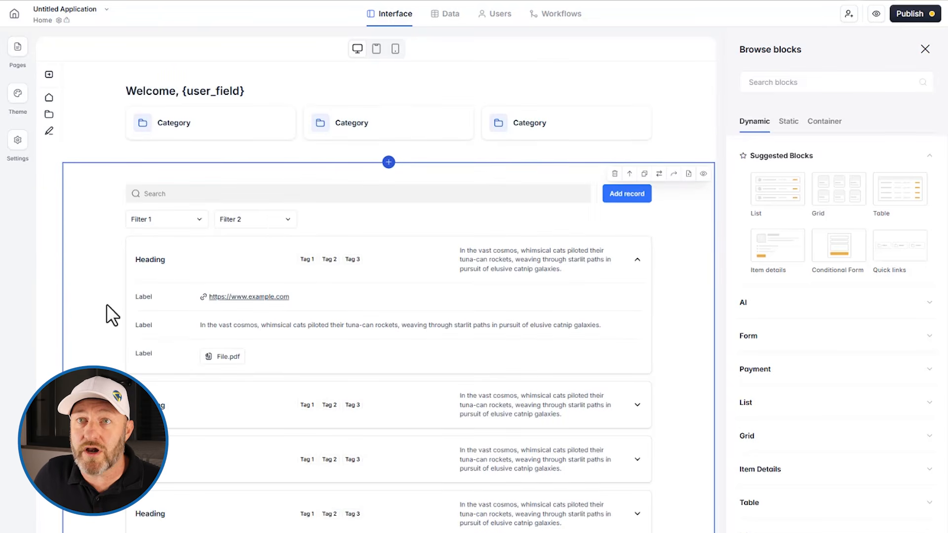
click(18, 47)
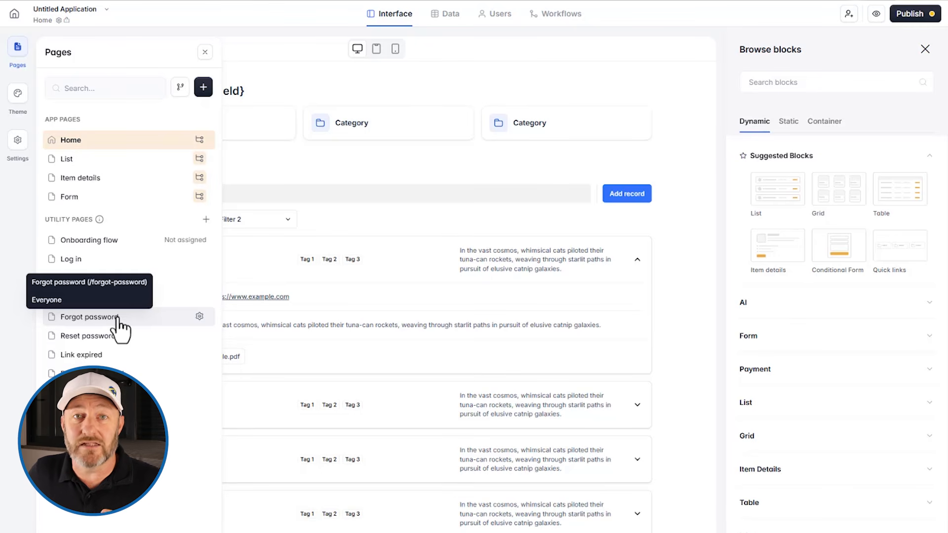
click(272, 35)
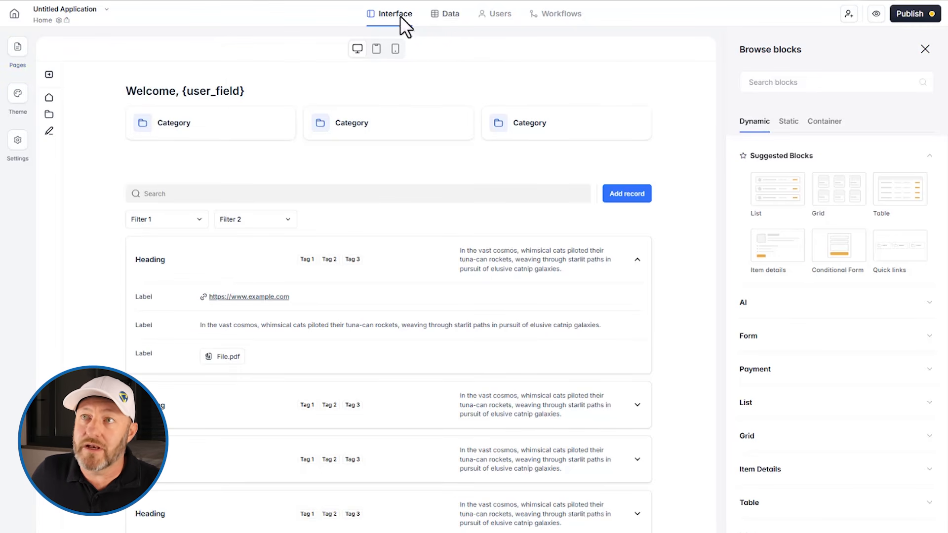
From the Data tab's Softr Databases section, add a new database as a data source.
click(446, 19)
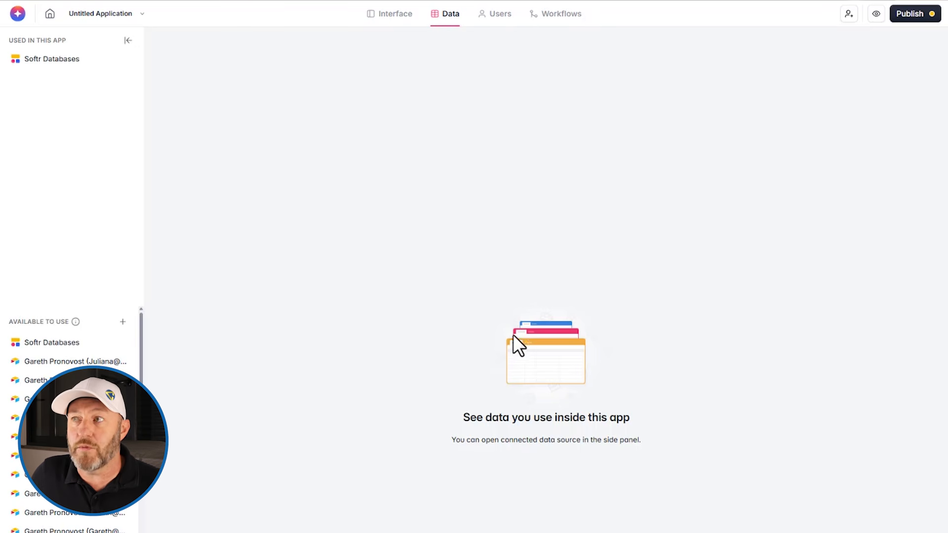
click(58, 60)
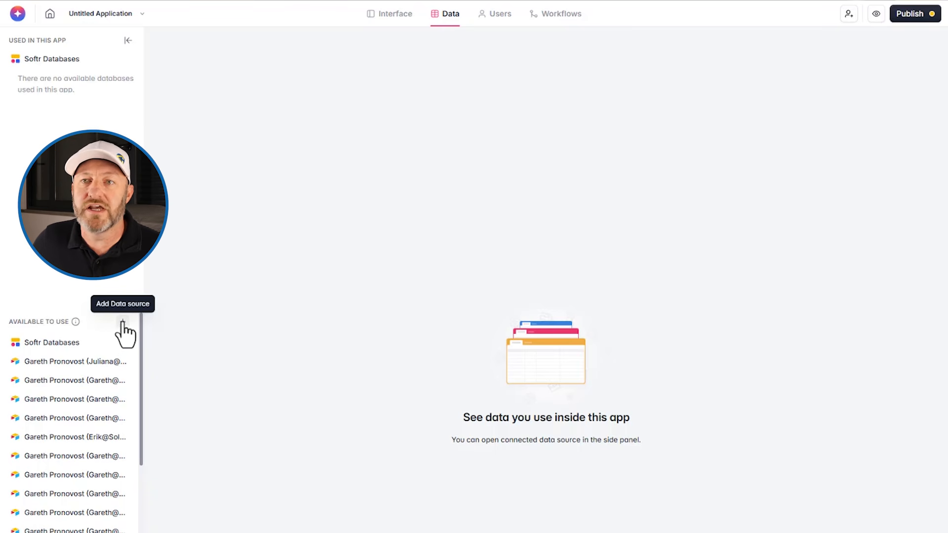
click(122, 323)
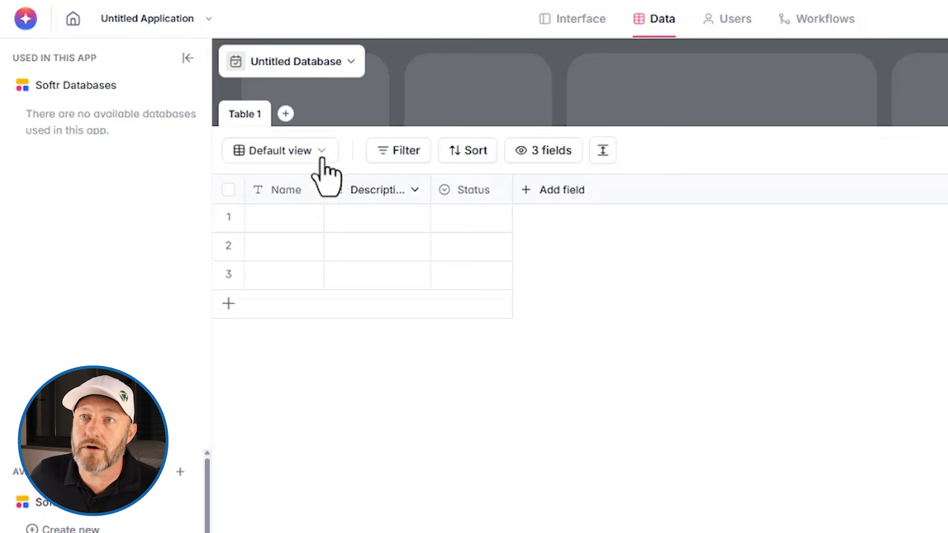
Rename Table 1 to Projects.
click(246, 115)
click(247, 117)
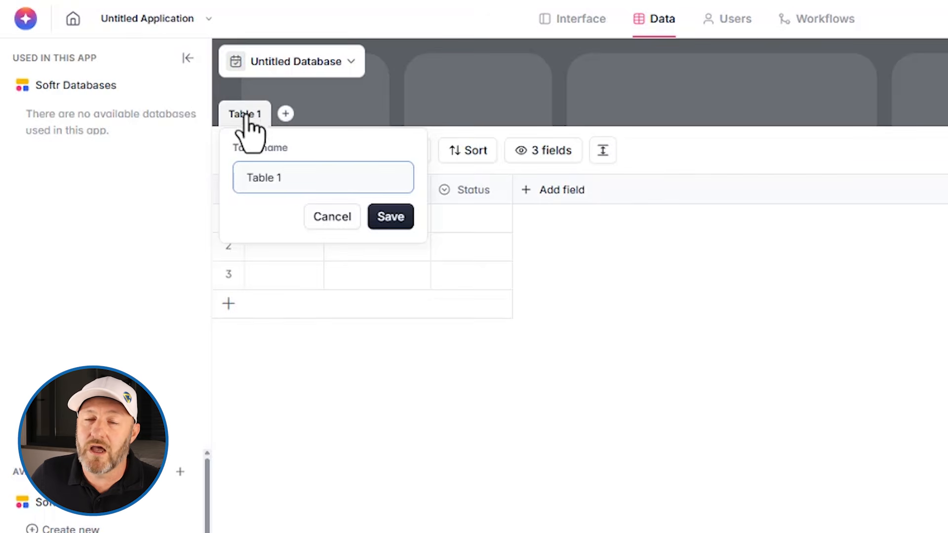
drag(296, 177, 238, 178)
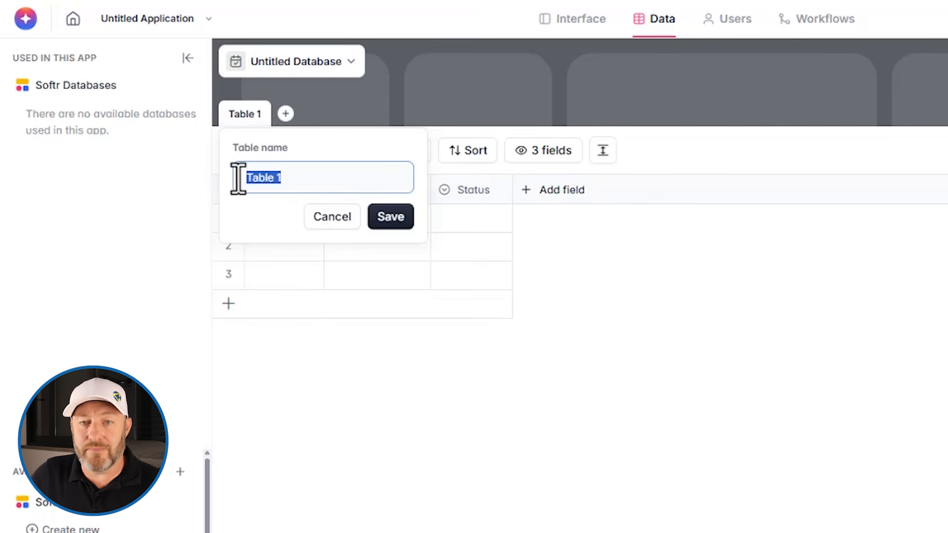
text(Pro)
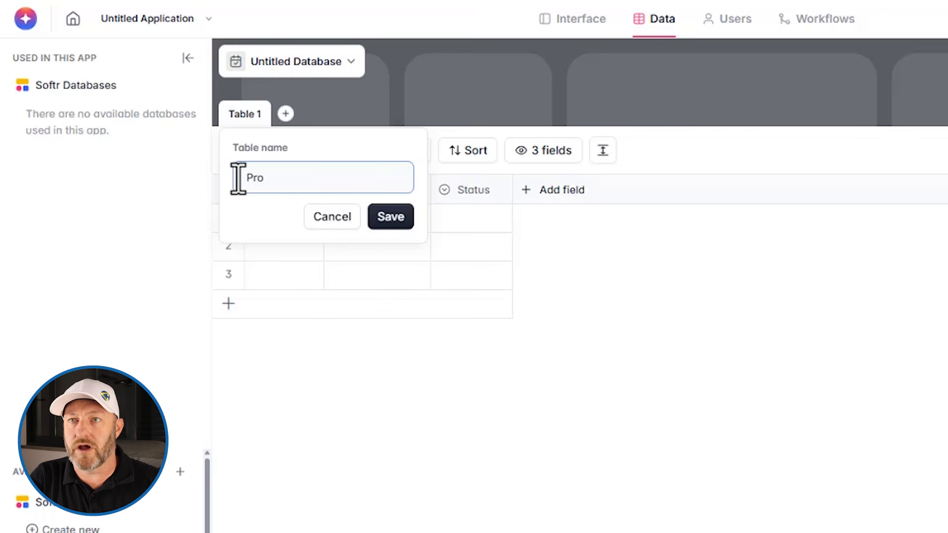
text(jects)
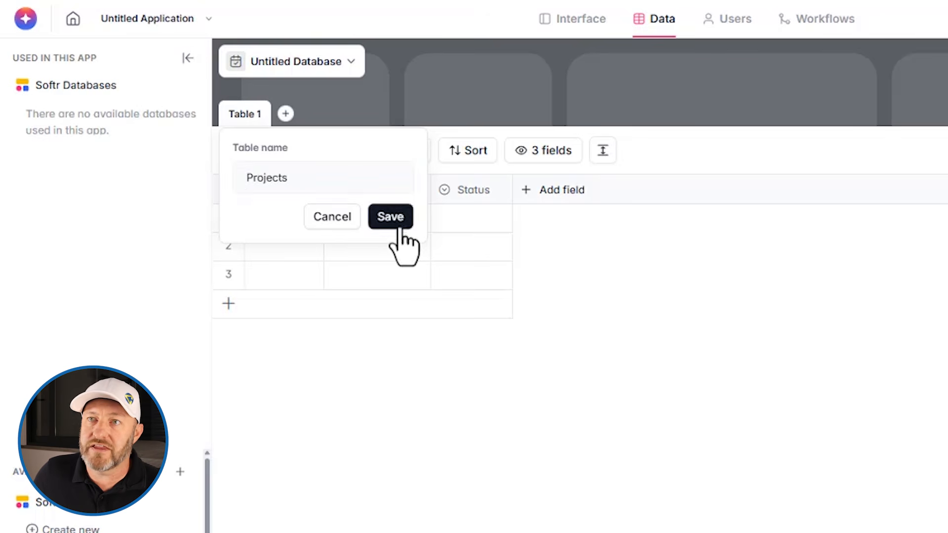
click(391, 218)
Add two blank tables named Tasks and People.
click(291, 115)
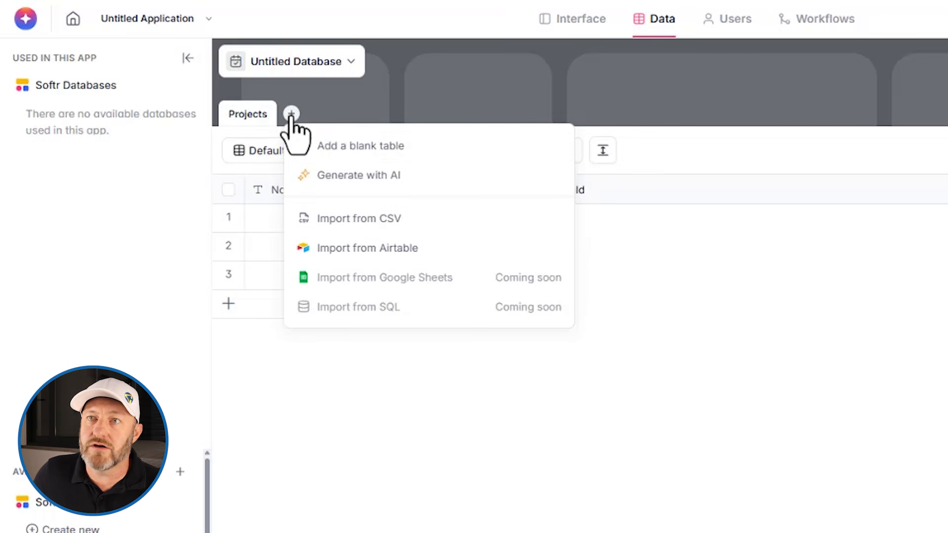
click(343, 148)
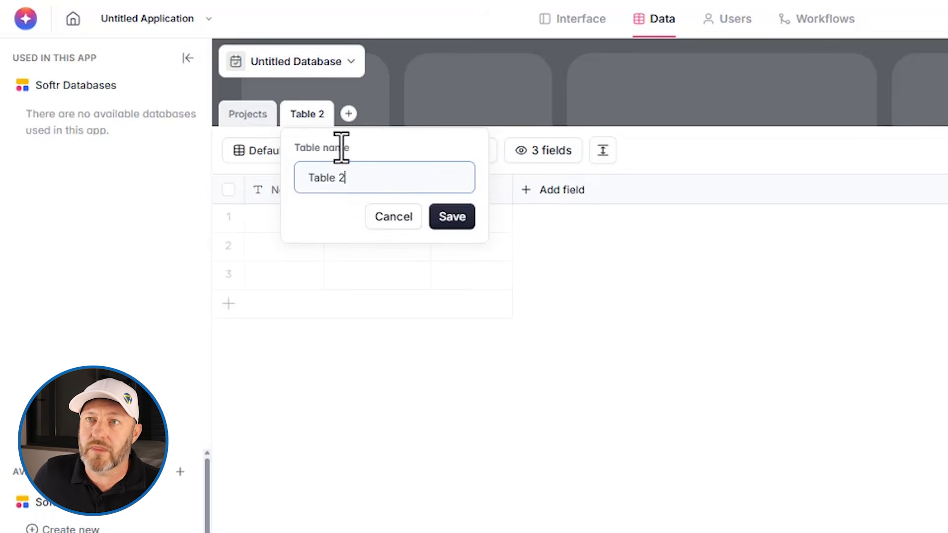
drag(360, 179, 300, 183)
text(Tasks)
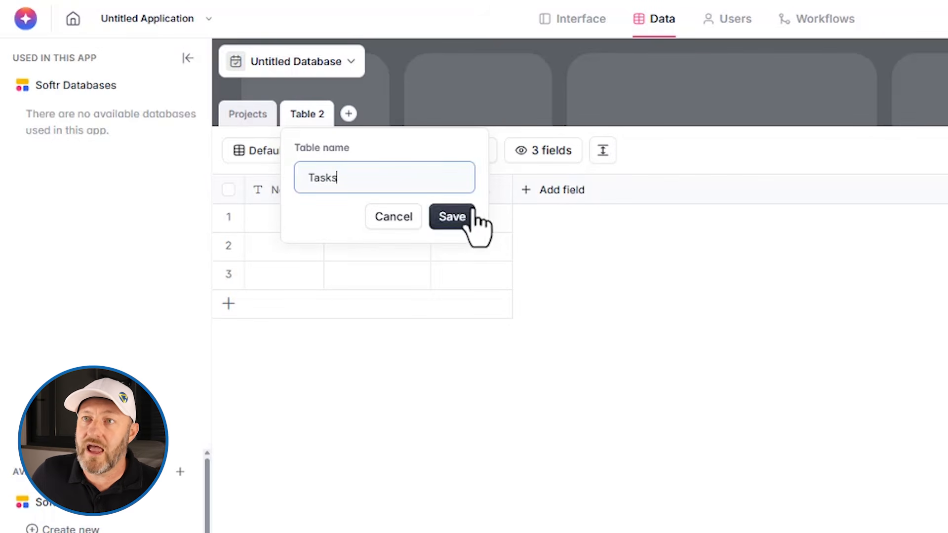
click(459, 217)
click(342, 114)
click(378, 148)
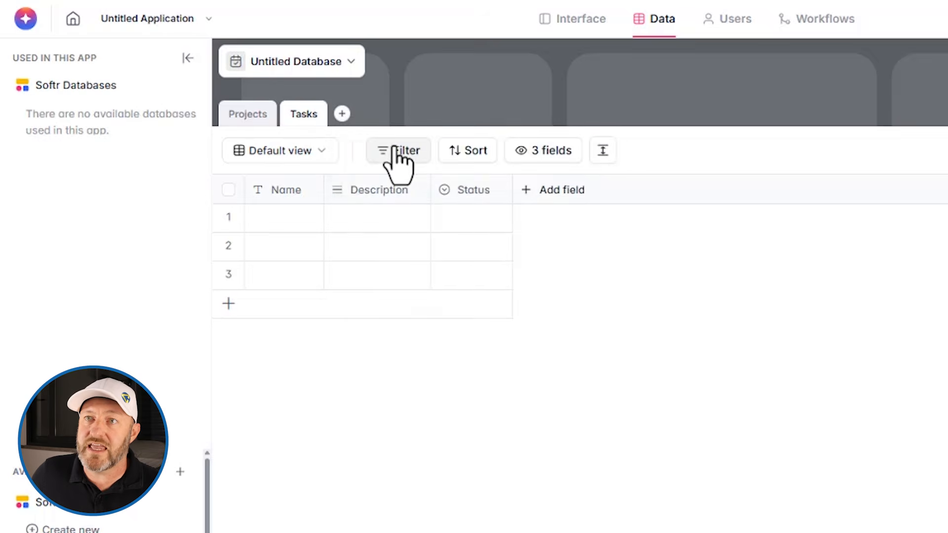
key(ctrl+a)
text(People)
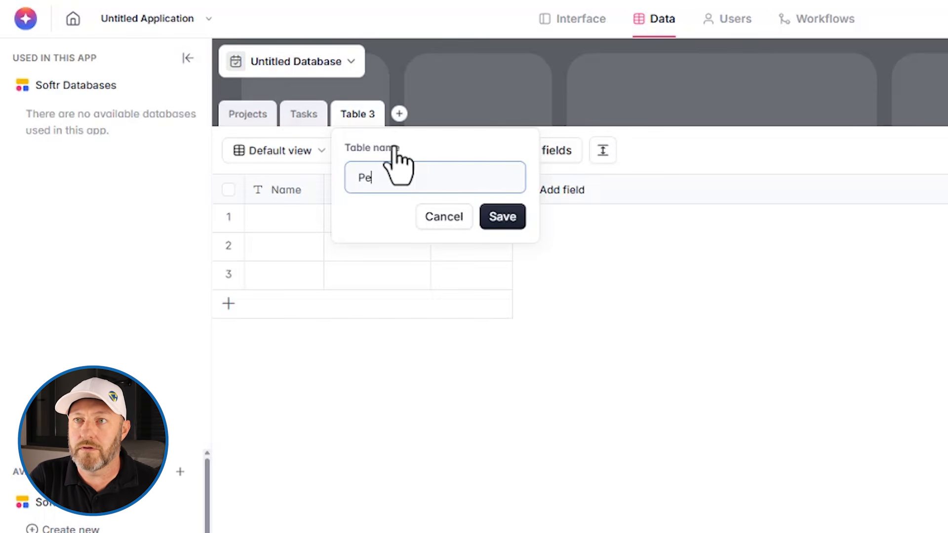
click(504, 220)
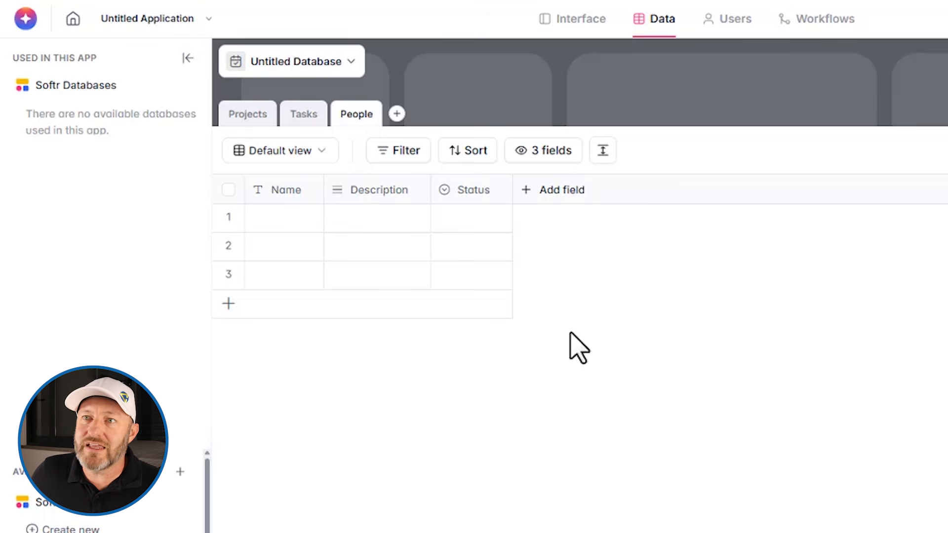
Enter a person's full name in the first People record and widen the Name column.
click(283, 223)
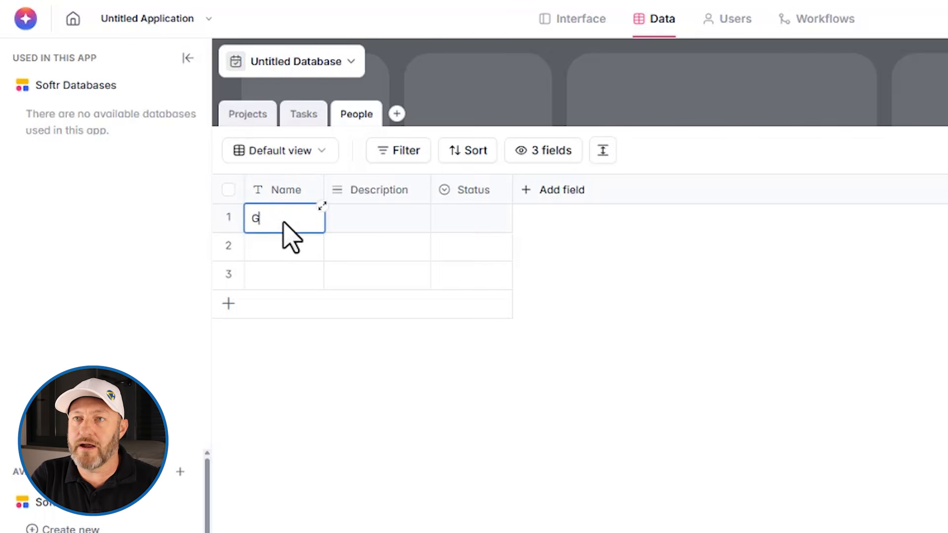
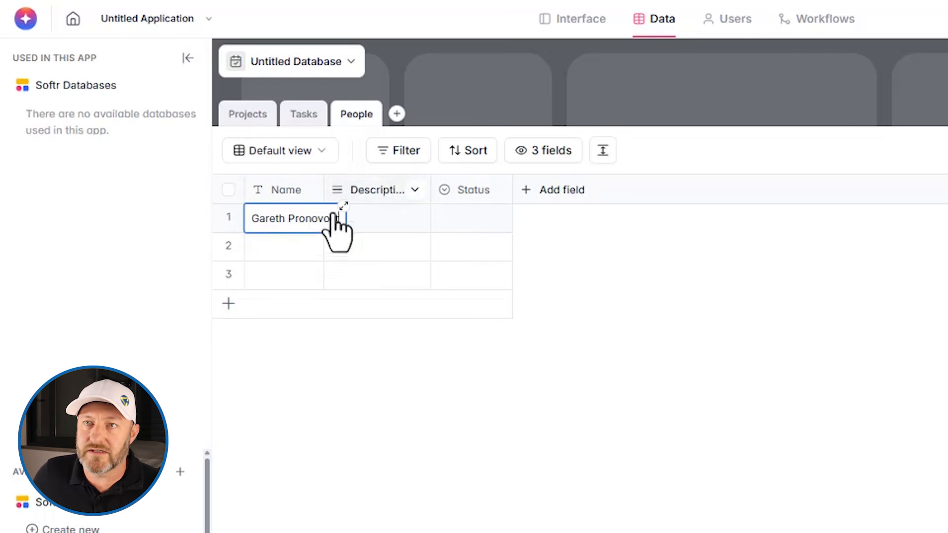
key(Return)
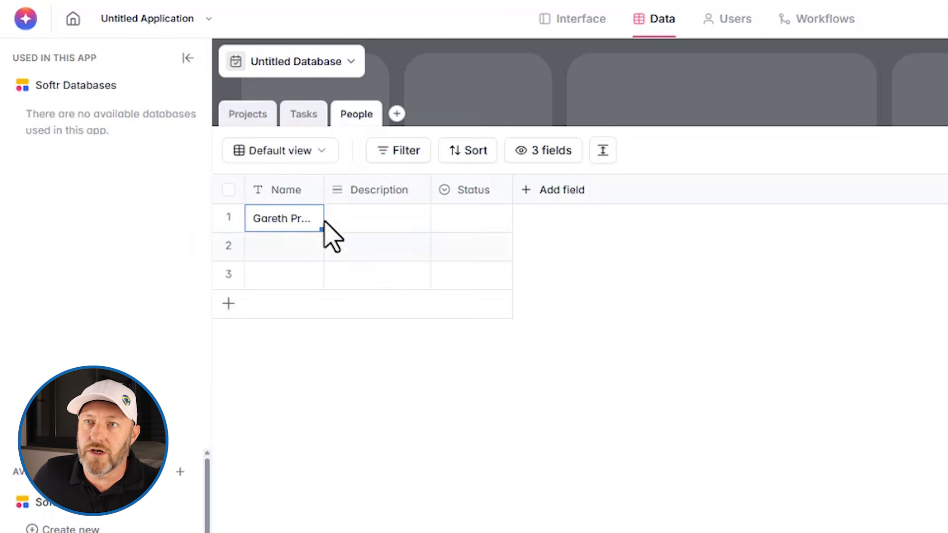
drag(322, 189, 369, 188)
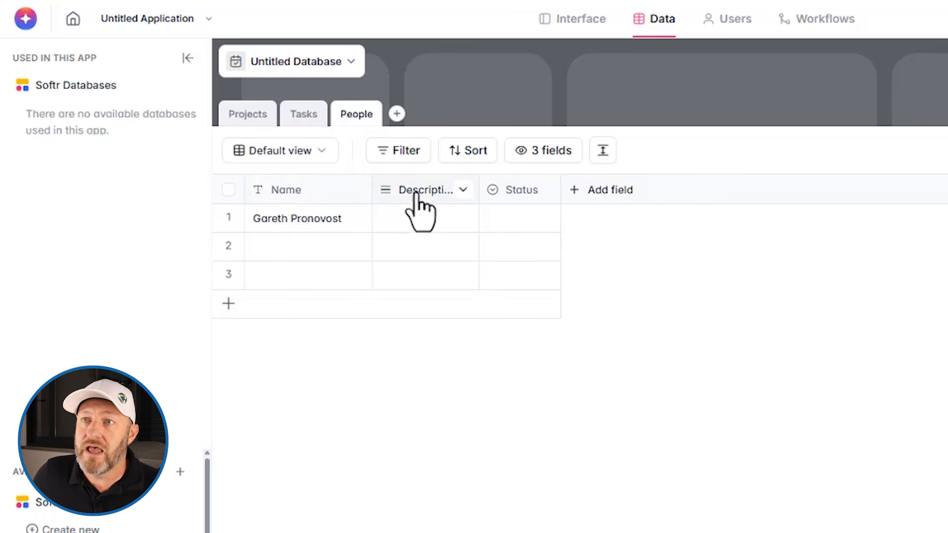
Delete the Description field from the People table.
click(462, 190)
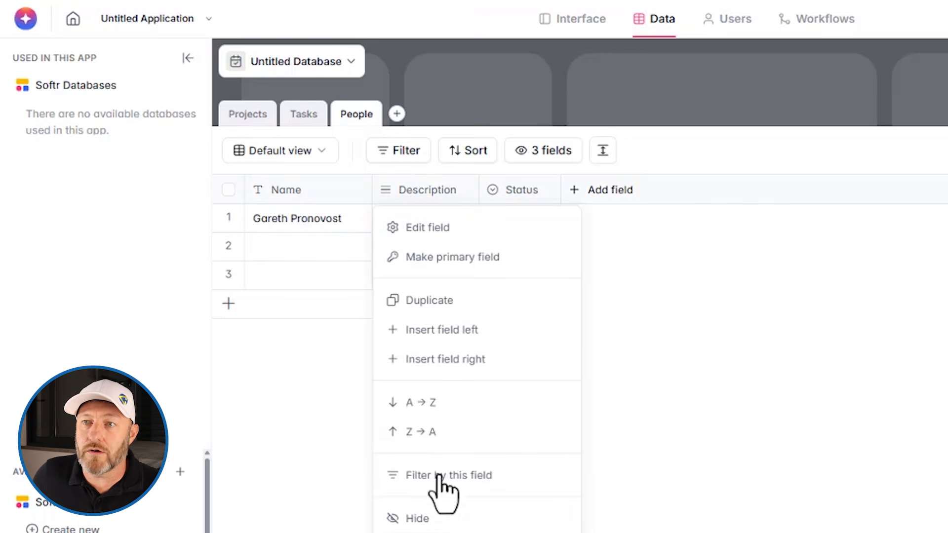
click(438, 532)
click(615, 532)
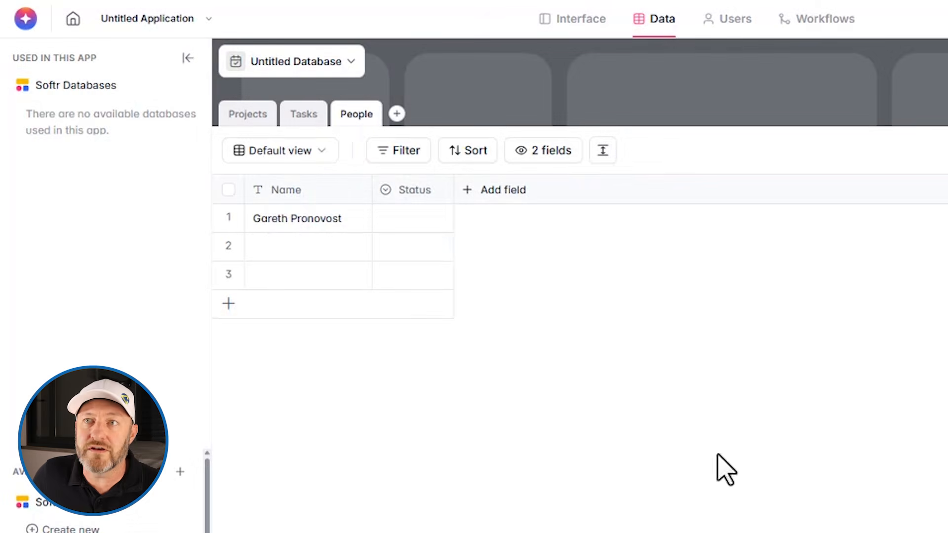
click(439, 191)
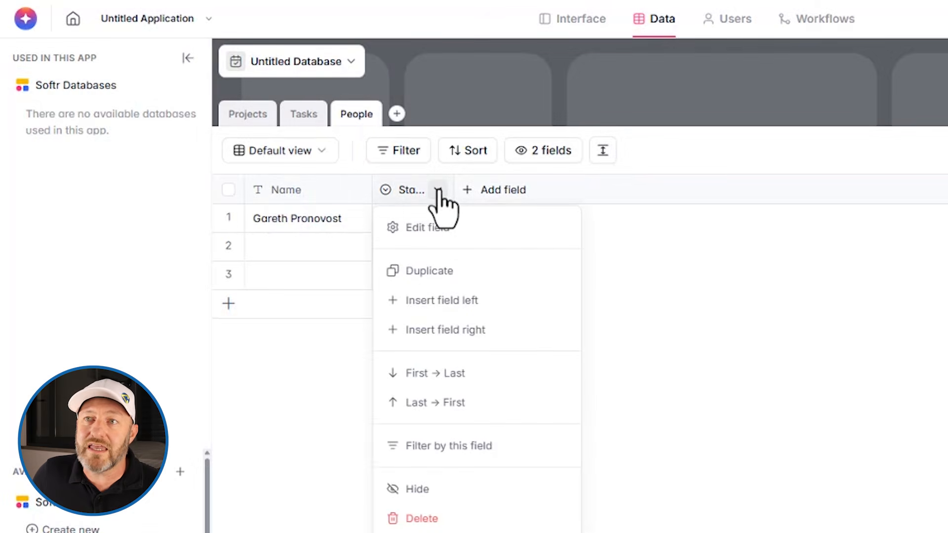
click(620, 260)
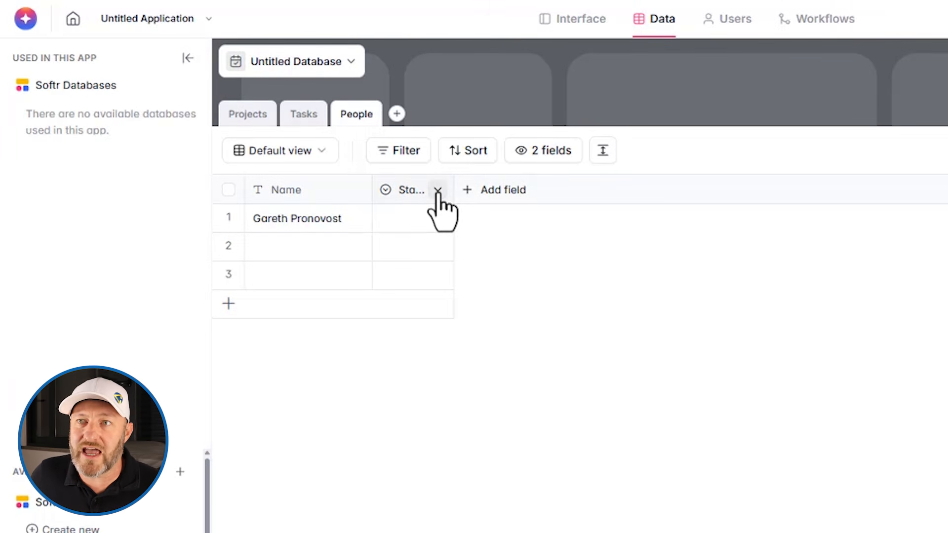
Give the Status field options Active (green) and Inactive (red), with Active as default.
click(410, 191)
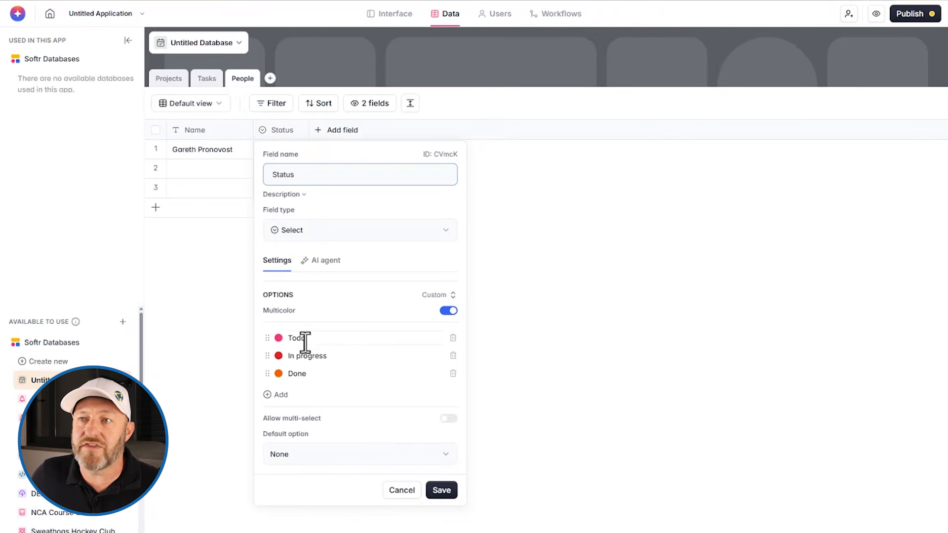
click(453, 337)
click(346, 340)
text(Active)
key(Tab)
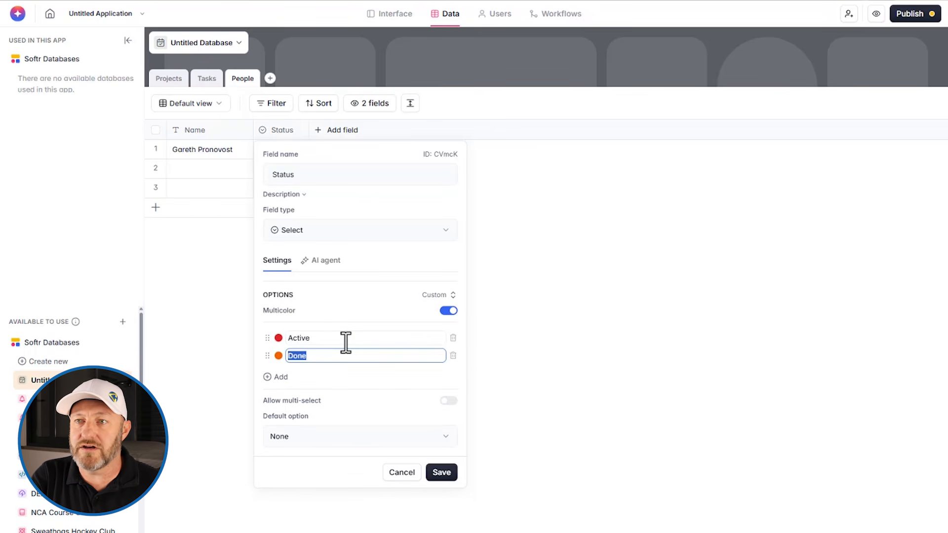
text(Inactive)
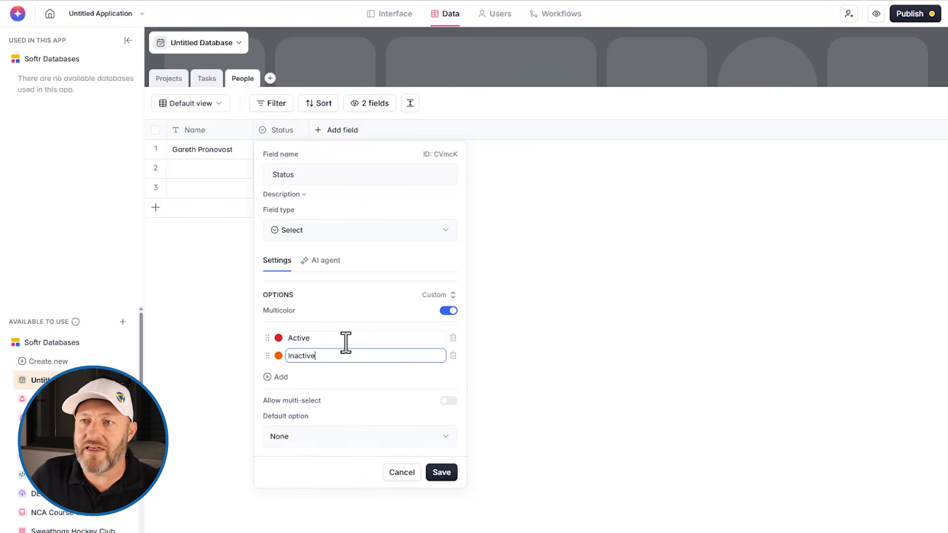
click(278, 355)
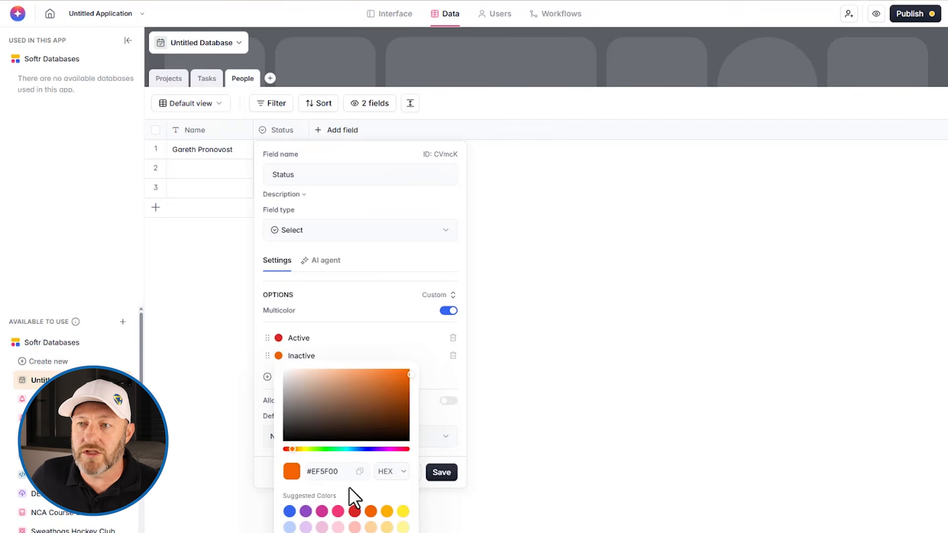
click(354, 510)
click(279, 338)
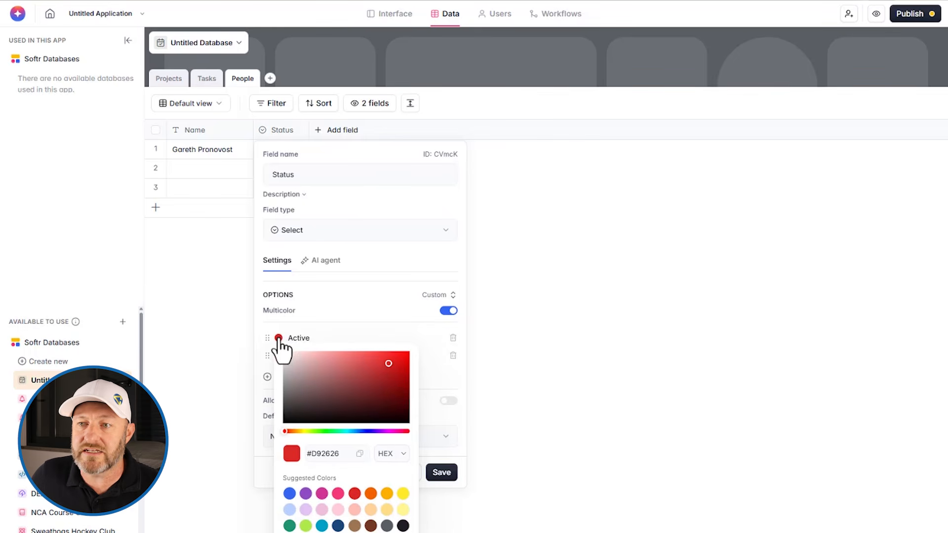
click(289, 526)
click(354, 311)
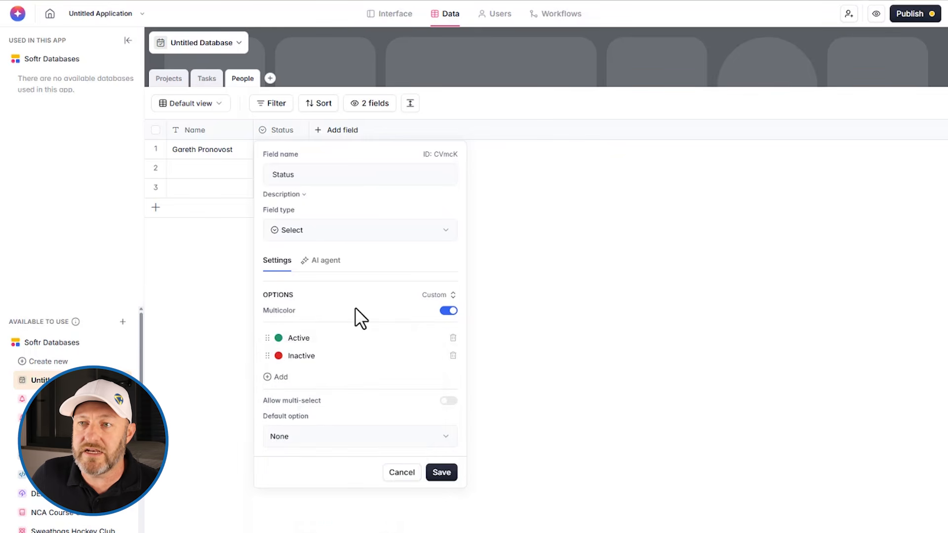
click(348, 436)
click(324, 484)
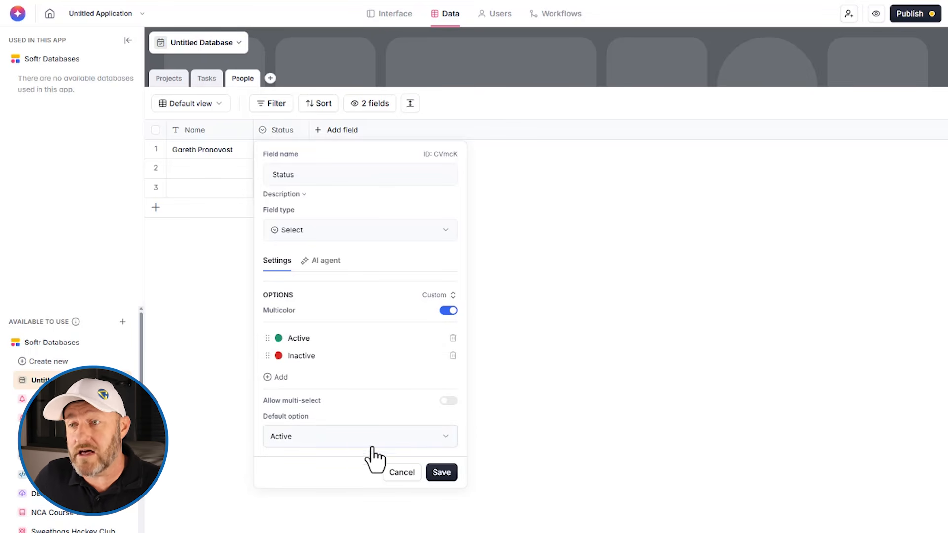
click(439, 472)
click(560, 409)
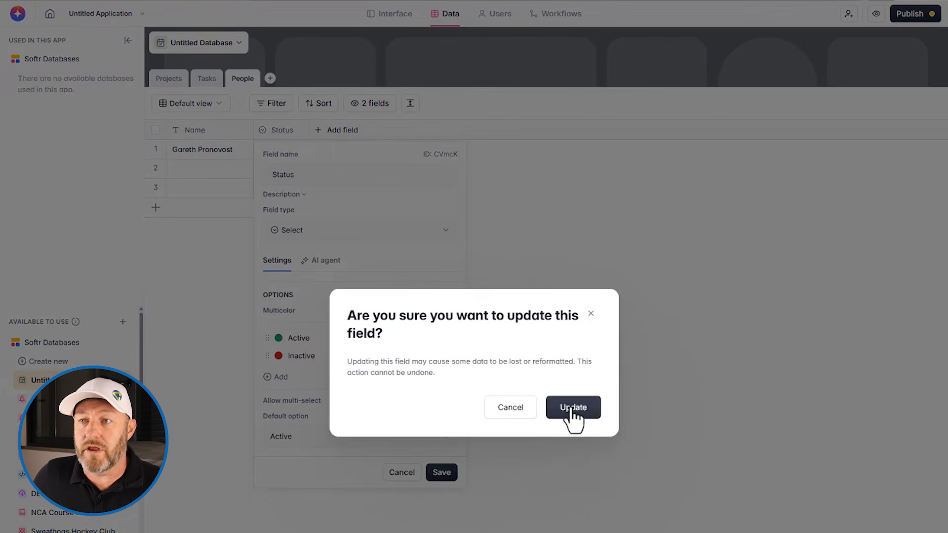
Set the first person's Status to Active and delete the empty rows 2 and 3.
click(273, 153)
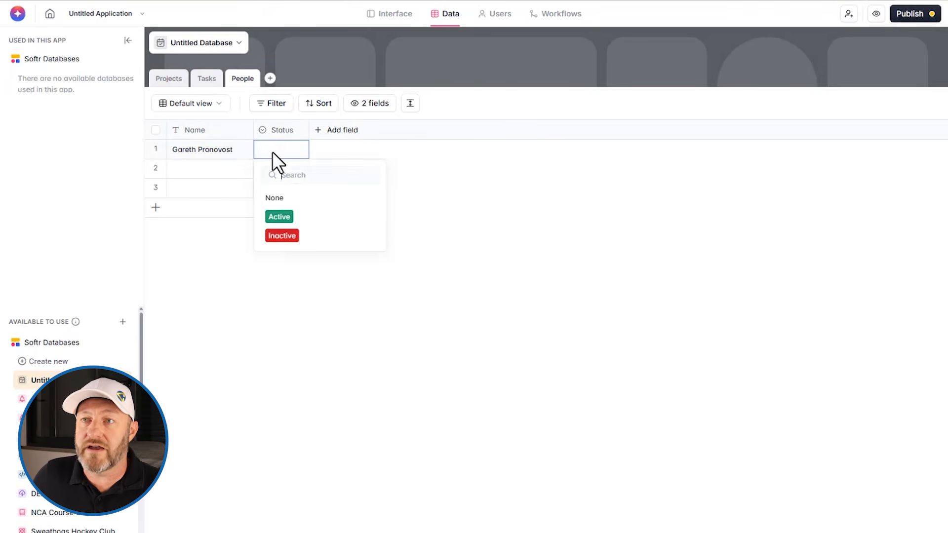
click(279, 216)
click(155, 169)
click(156, 188)
right_click(156, 192)
click(195, 210)
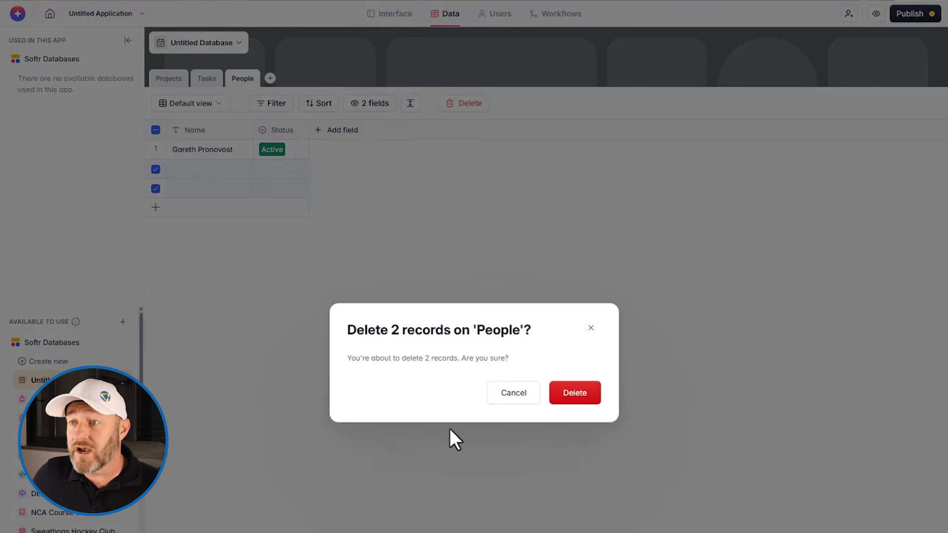
click(574, 393)
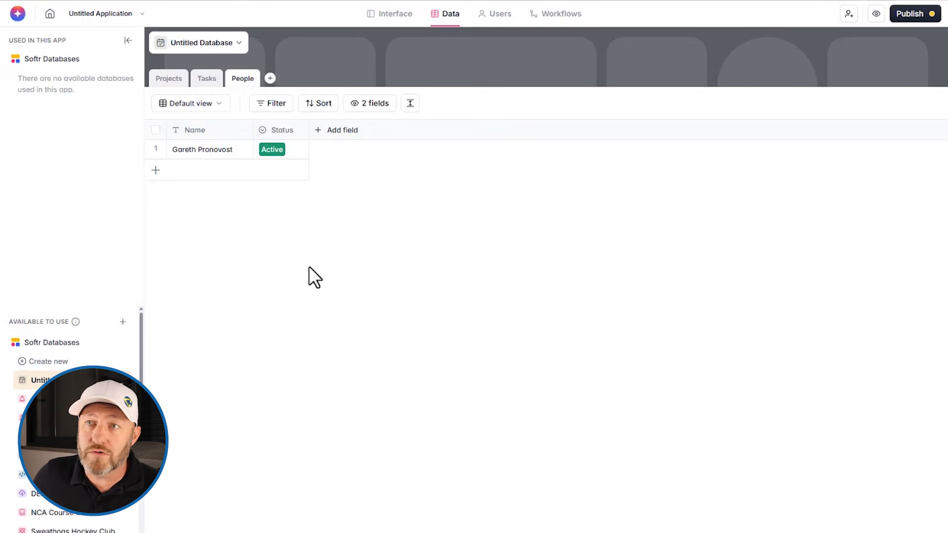
Add an Email-type field named Email to the People table.
click(332, 148)
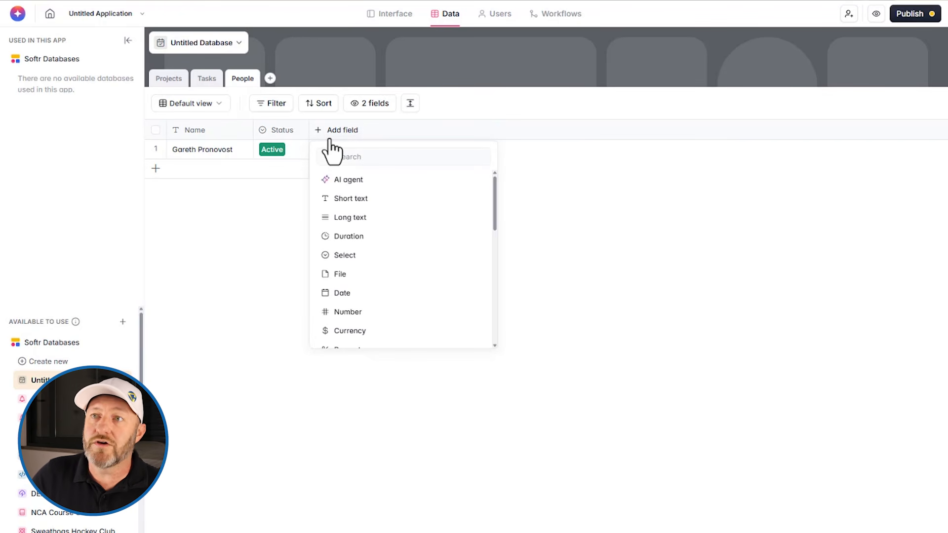
scroll(393, 203, down, 5)
scroll(381, 276, down, 2)
scroll(380, 309, up, 3)
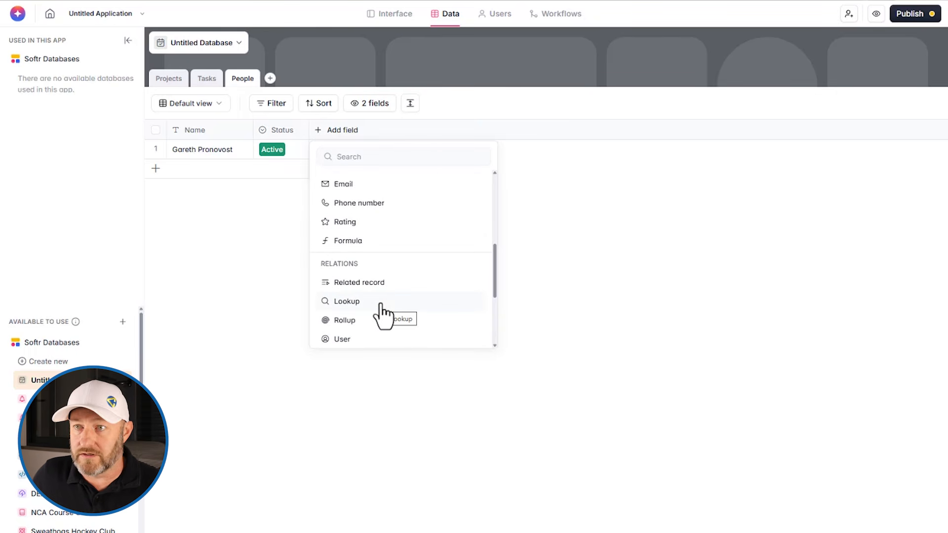
scroll(383, 316, up, 5)
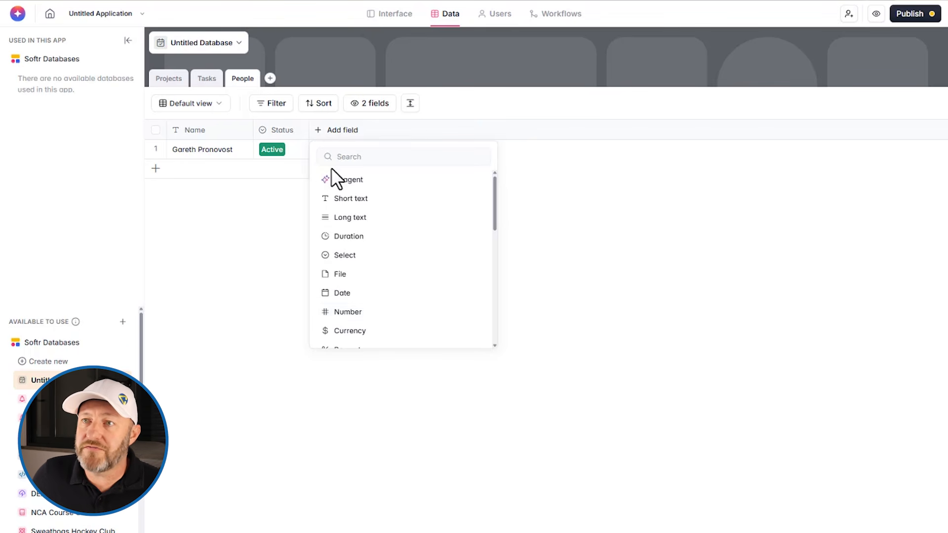
scroll(370, 219, down, 2)
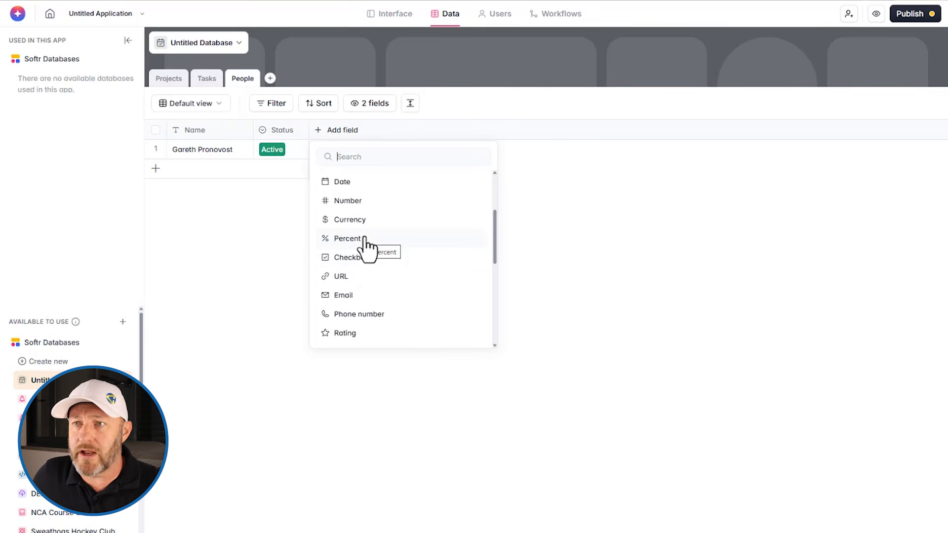
click(382, 299)
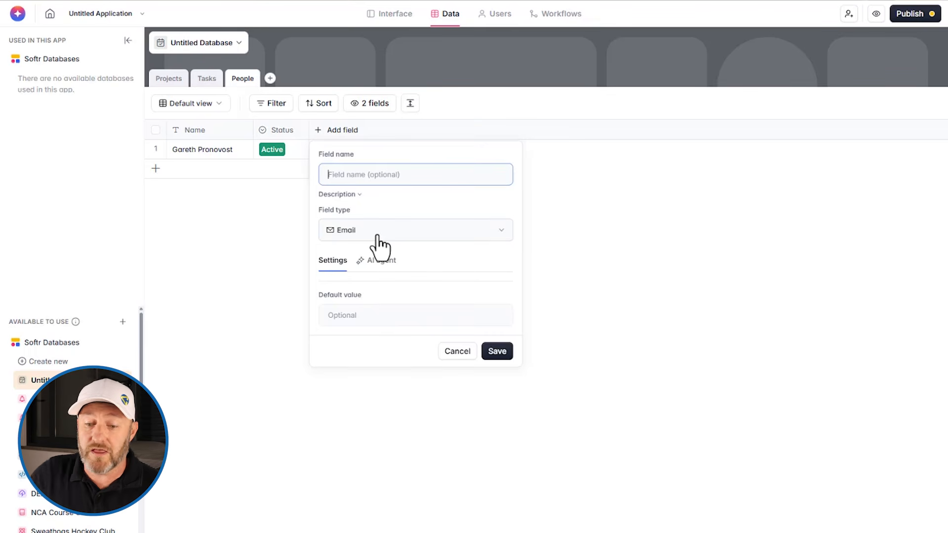
text(Email)
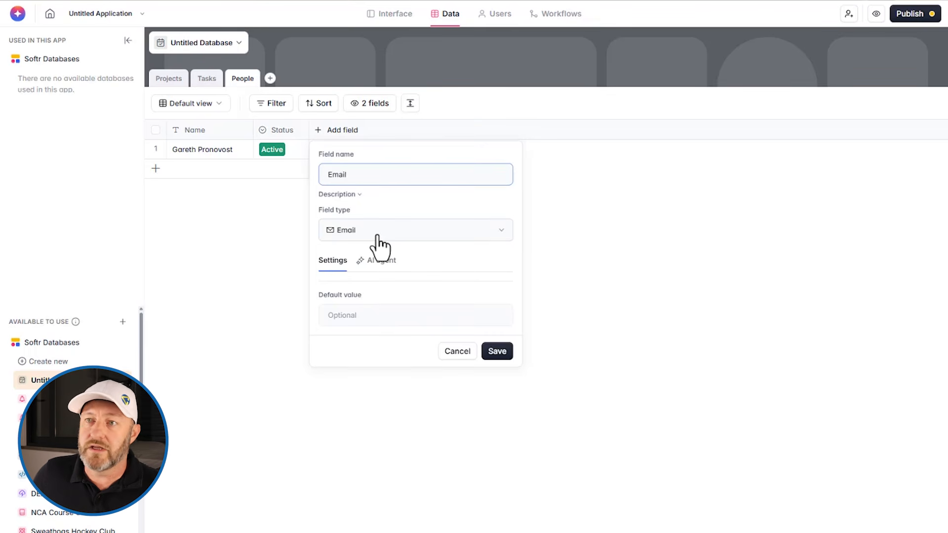
click(497, 351)
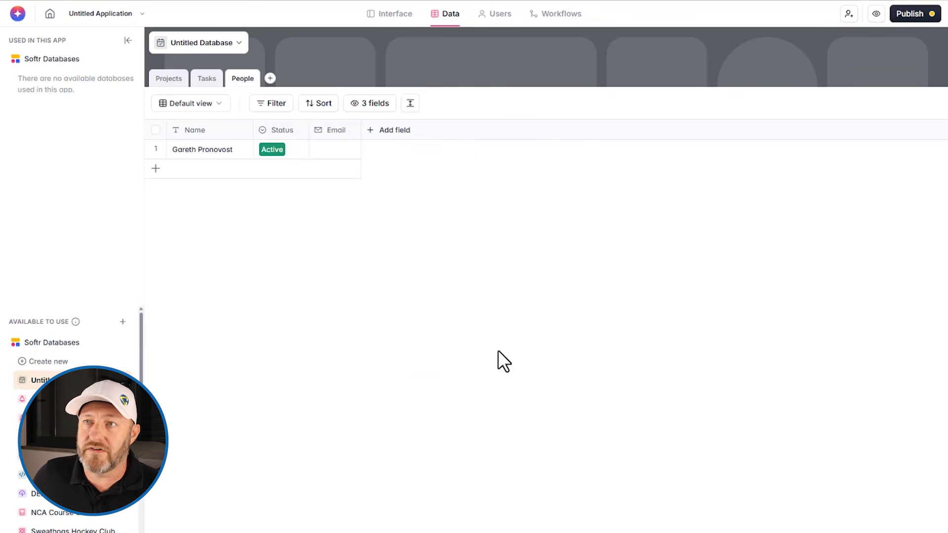
Browse the available field types without adding another field.
click(392, 130)
scroll(451, 254, down, 5)
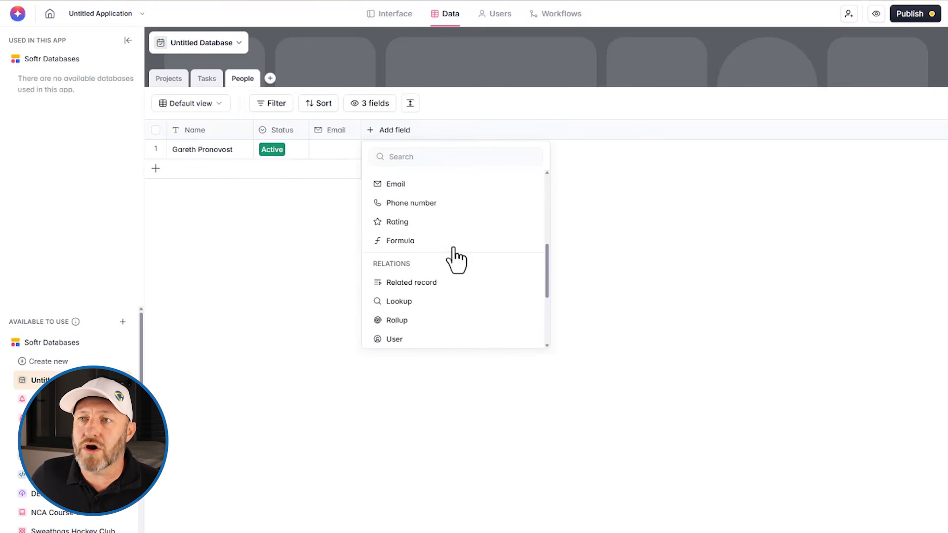
scroll(456, 259, down, 1)
scroll(447, 259, down, 1)
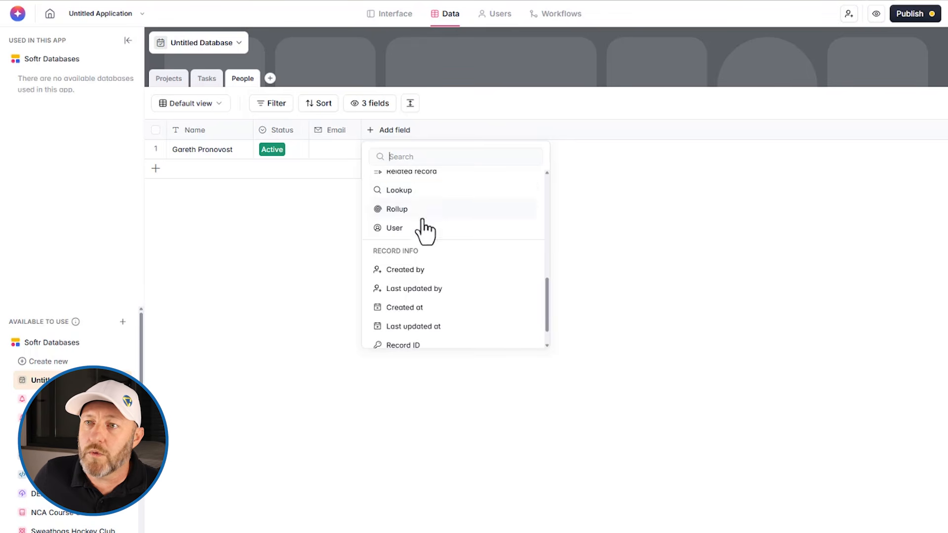
scroll(434, 232, down, 1)
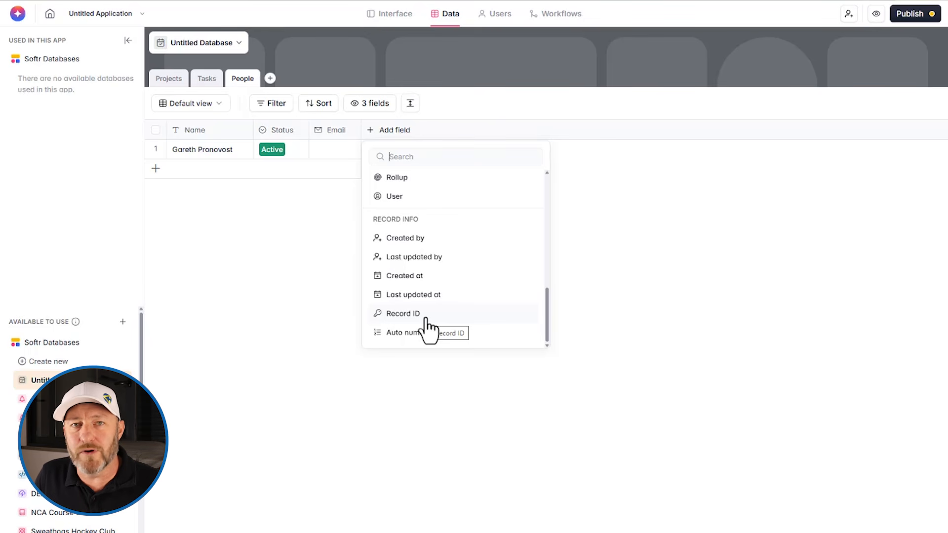
click(313, 315)
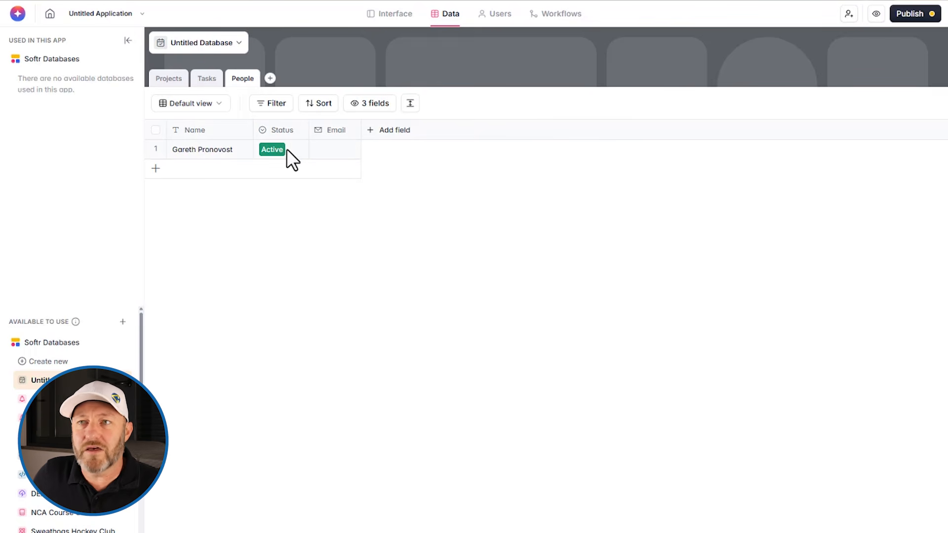
Widen the People table's Email column.
drag(361, 130, 481, 130)
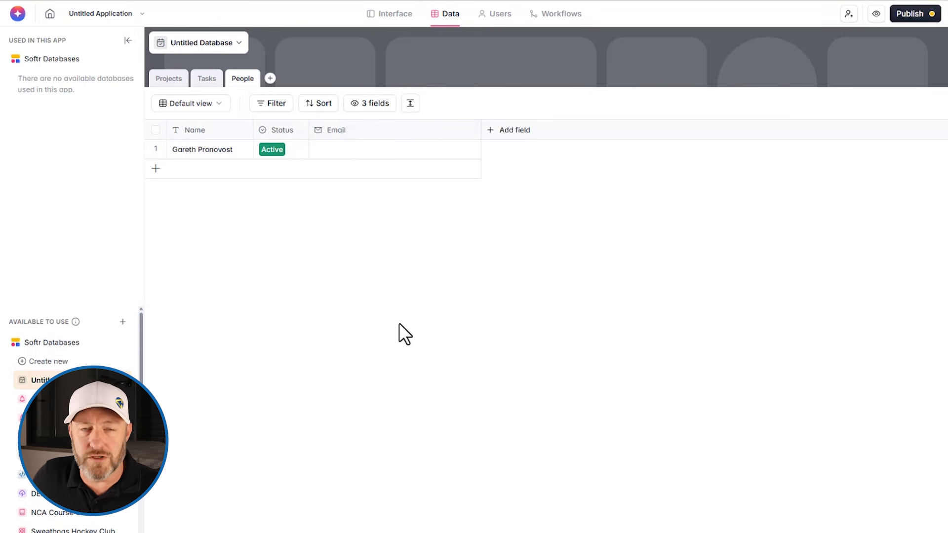
click(206, 81)
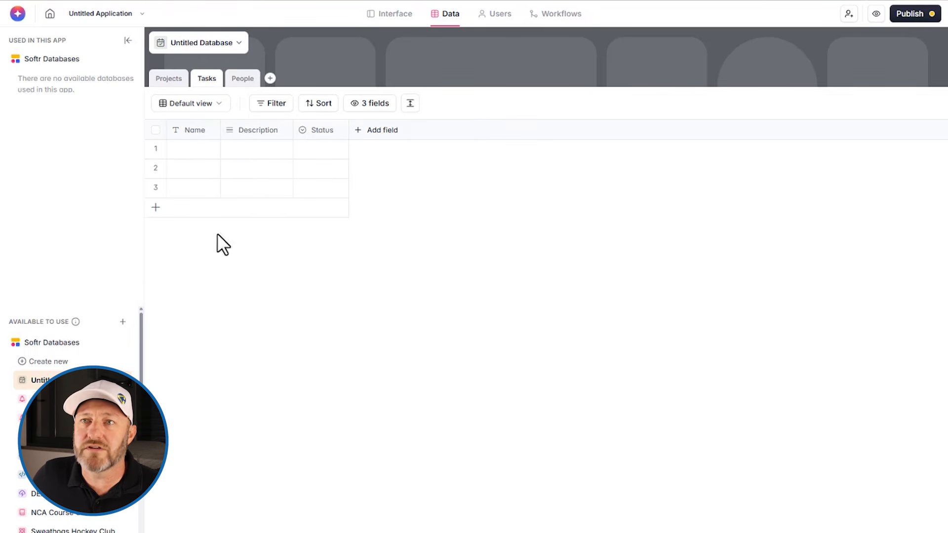
click(169, 81)
Enter Project 1 in the first Projects record and copy it into rows 2 and 3.
click(198, 150)
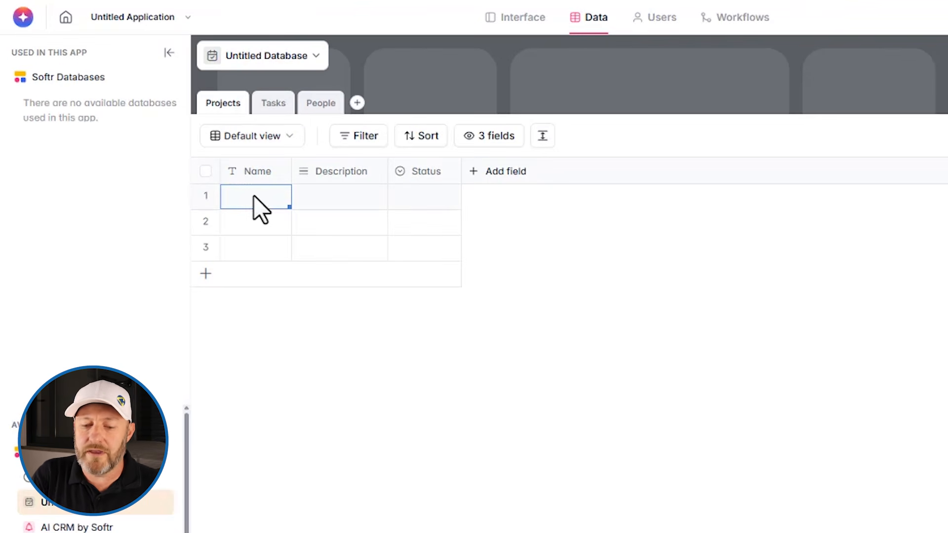
text(Proje)
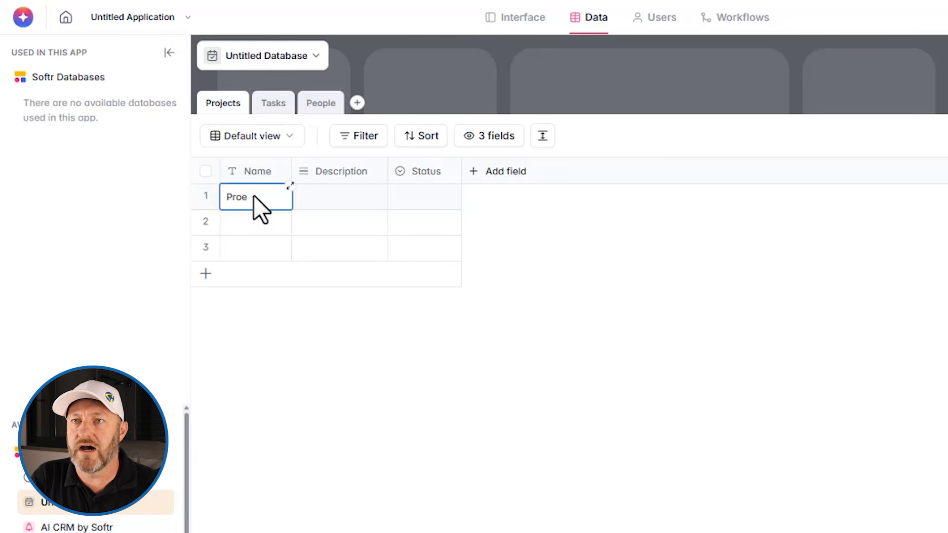
text(ct 1)
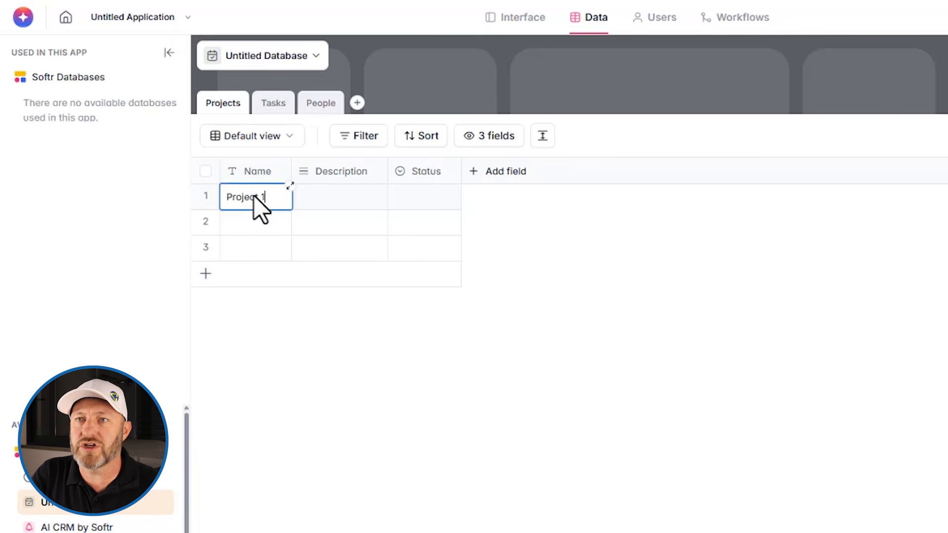
key(Return)
key(ctrl+c)
key(Down)
key(ctrl+v)
key(Down)
key(ctrl+v)
Change rows 2 and 3 to Project 2 and Project 3, then return to People.
key(Up)
key(Return)
key(BackSpace)
text(2)
key(Return)
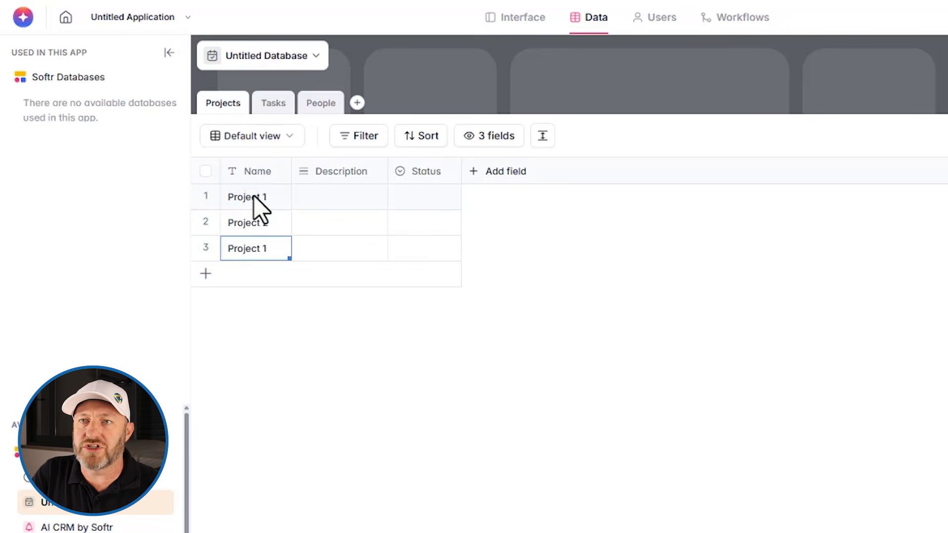
key(Return)
key(BackSpace)
text(3)
key(Return)
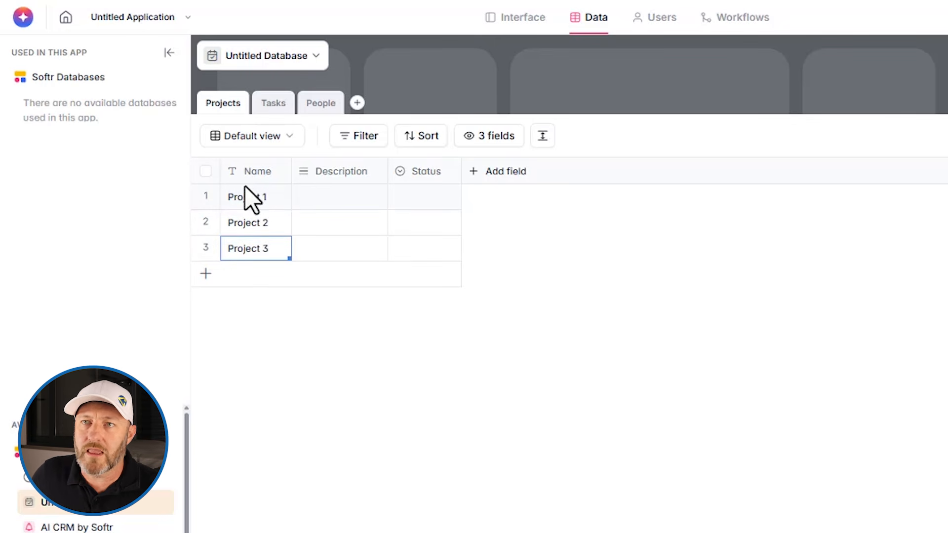
click(273, 104)
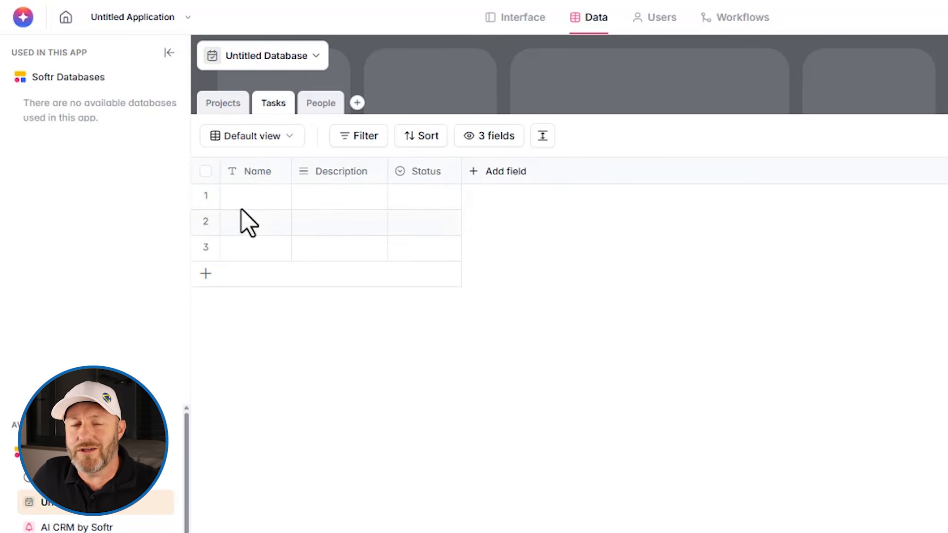
click(323, 105)
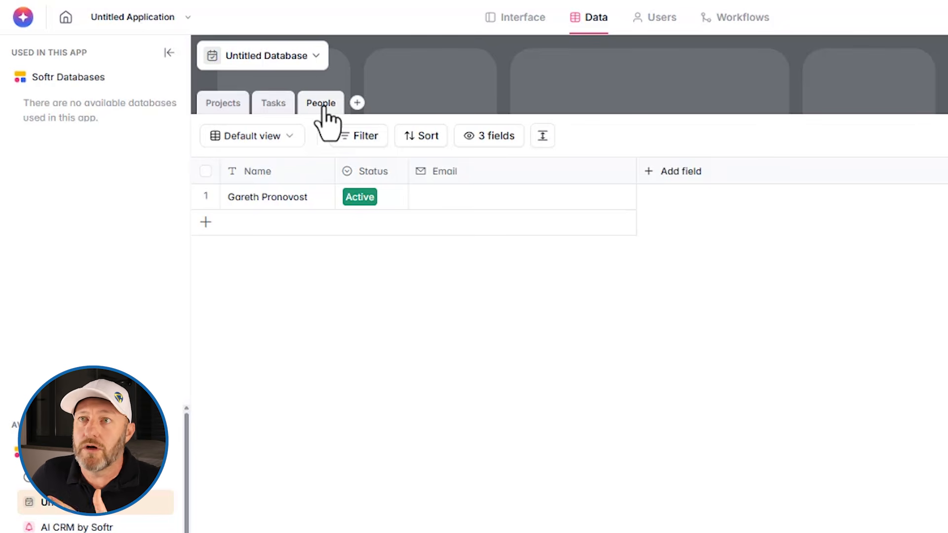
click(323, 107)
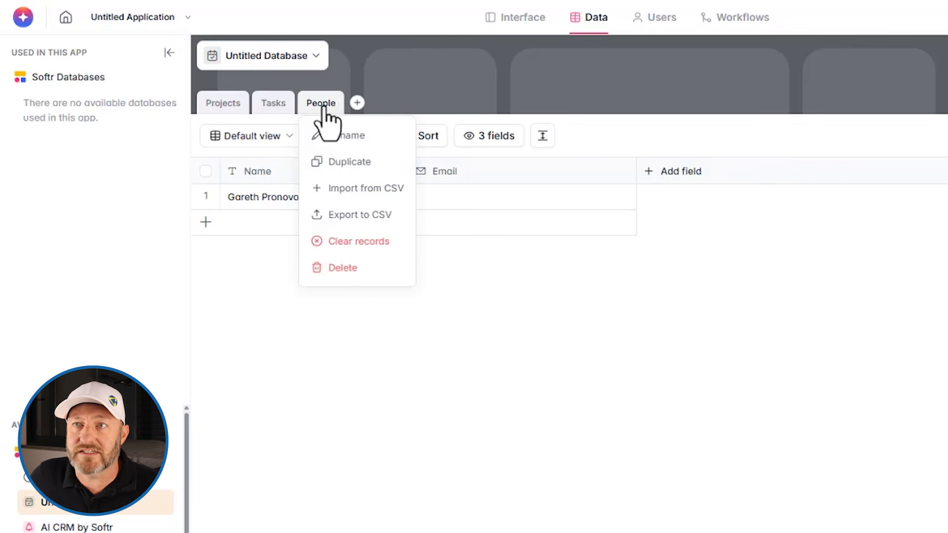
click(712, 311)
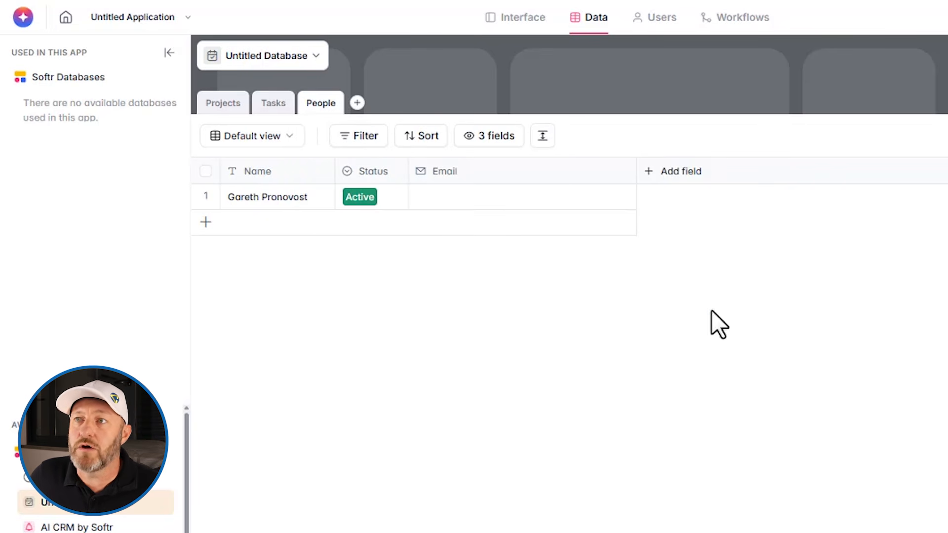
Add a related-record field named Tasks linking to multiple Tasks records, then widen its column.
click(681, 193)
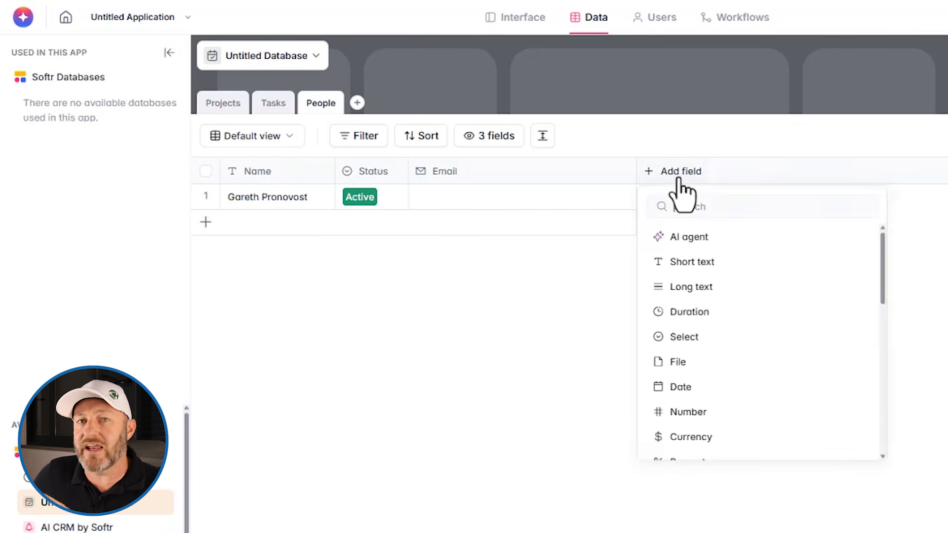
scroll(723, 291, down, 6)
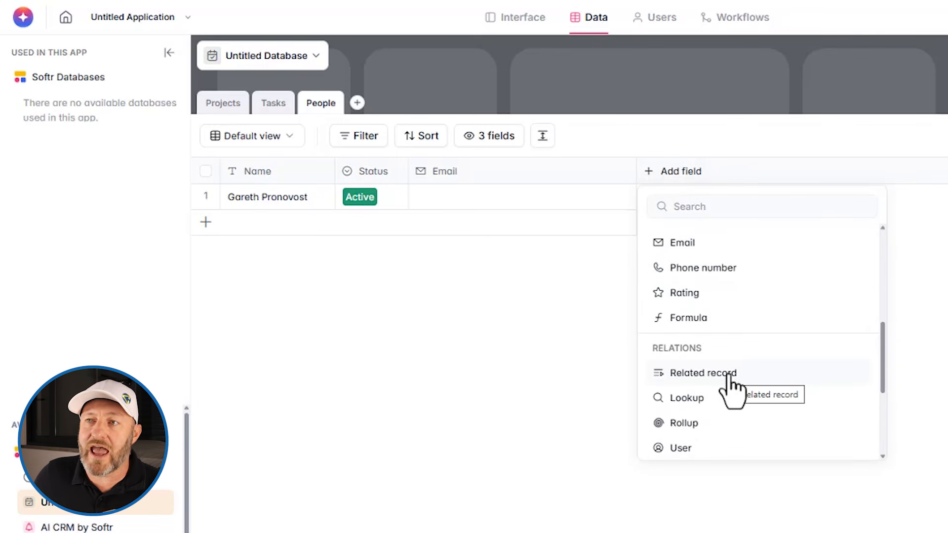
click(729, 376)
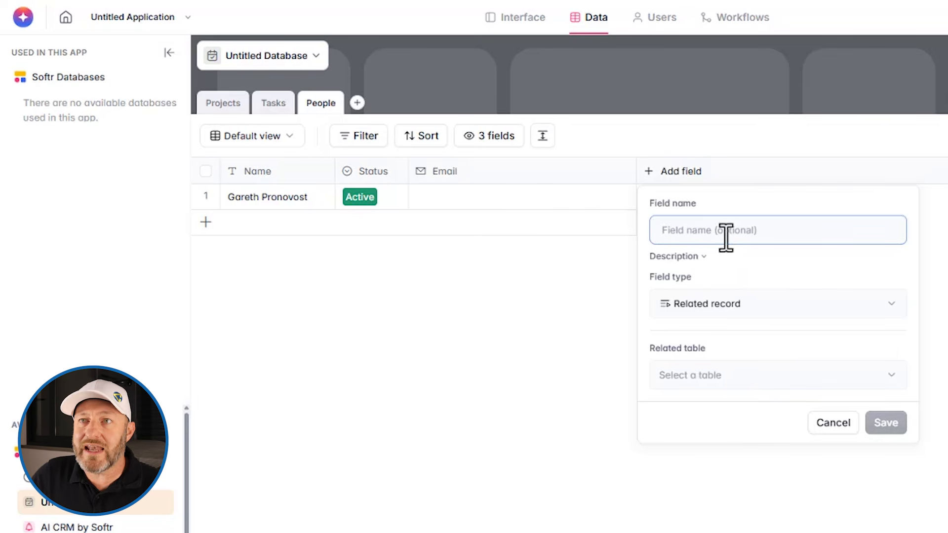
text(Tasks)
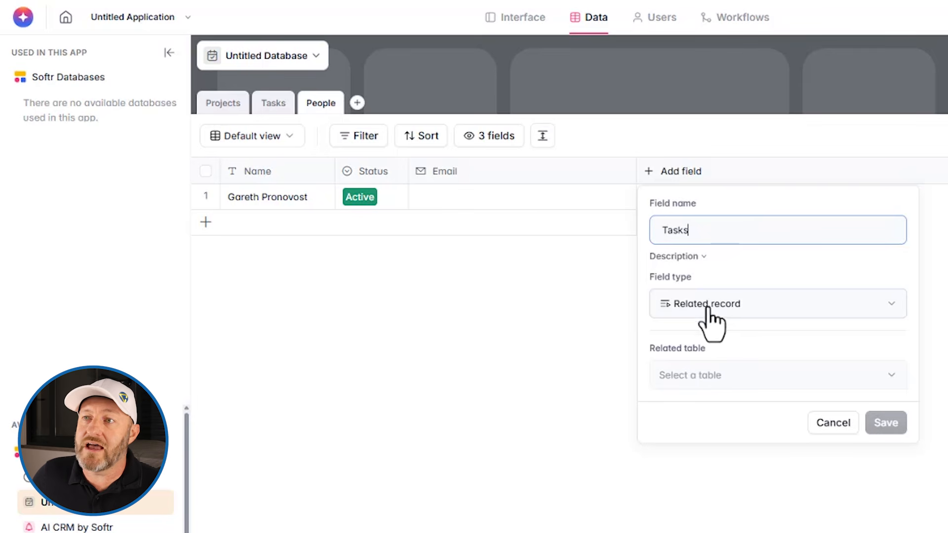
click(711, 375)
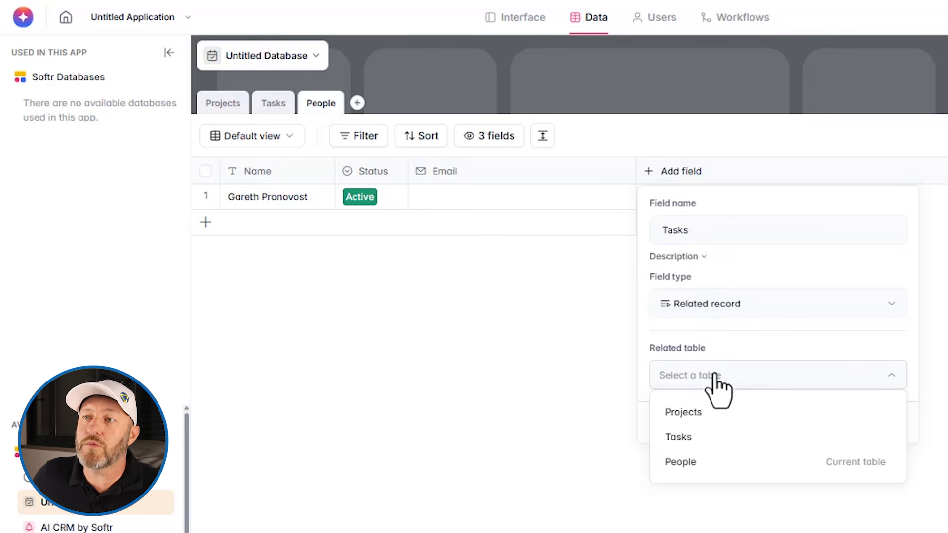
click(706, 437)
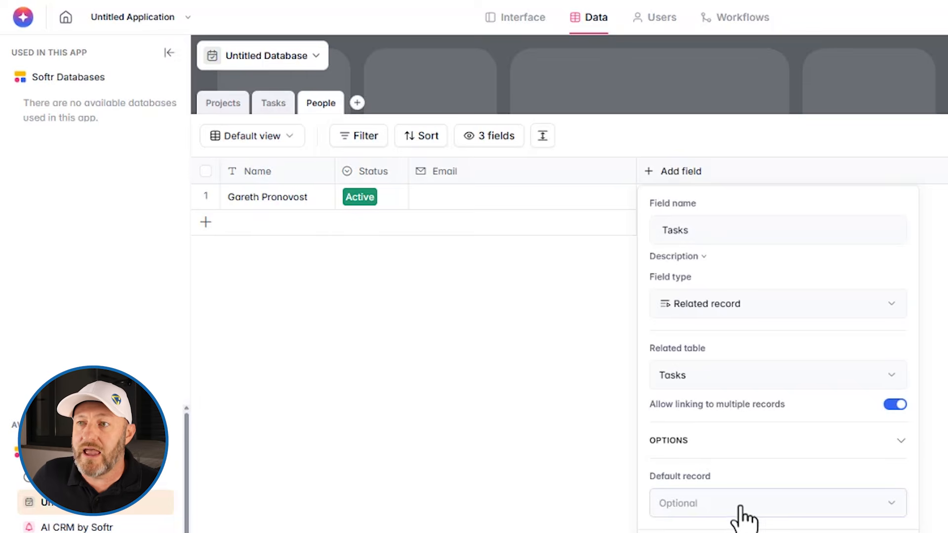
click(740, 407)
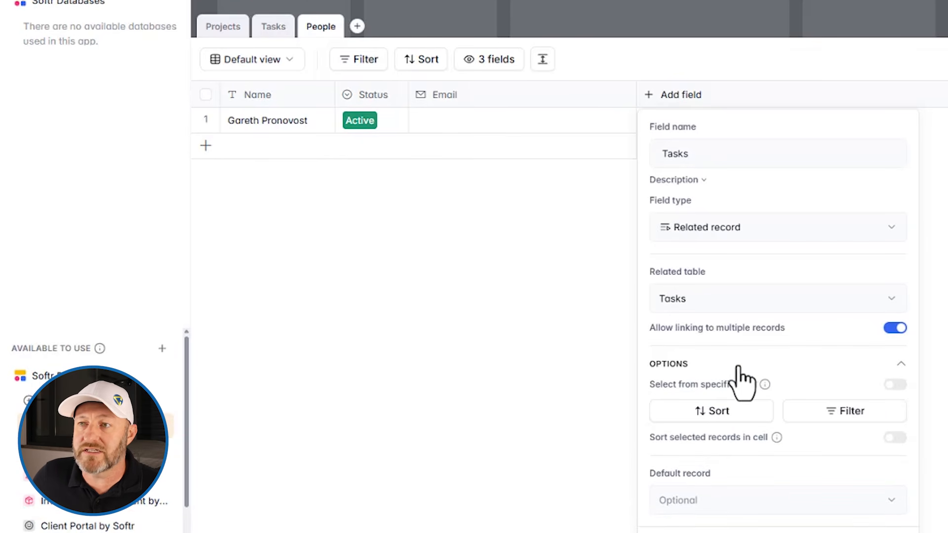
click(901, 365)
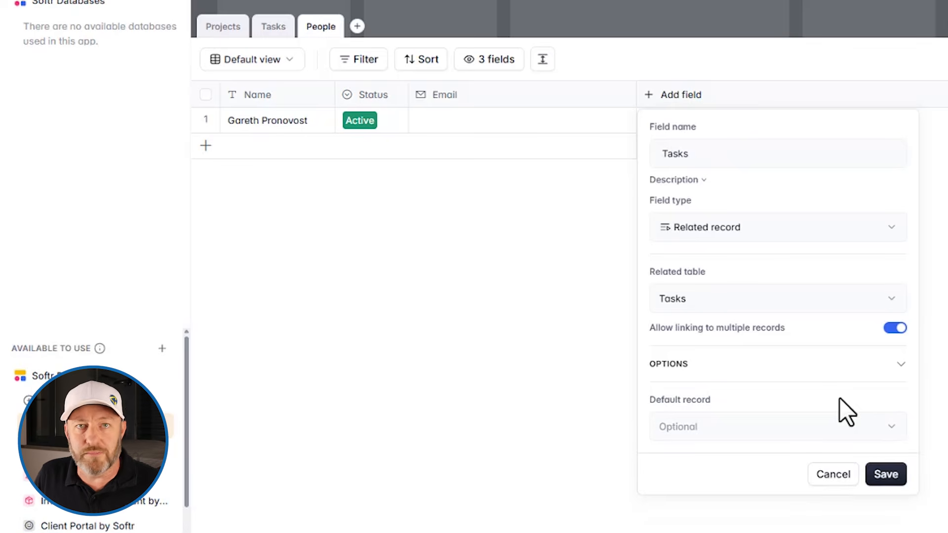
click(885, 475)
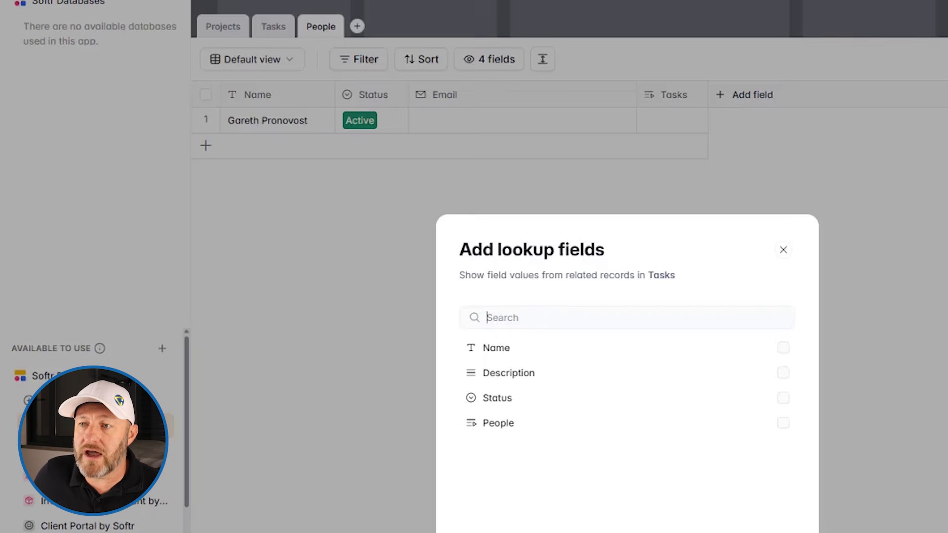
key(Escape)
drag(708, 94, 817, 93)
click(652, 121)
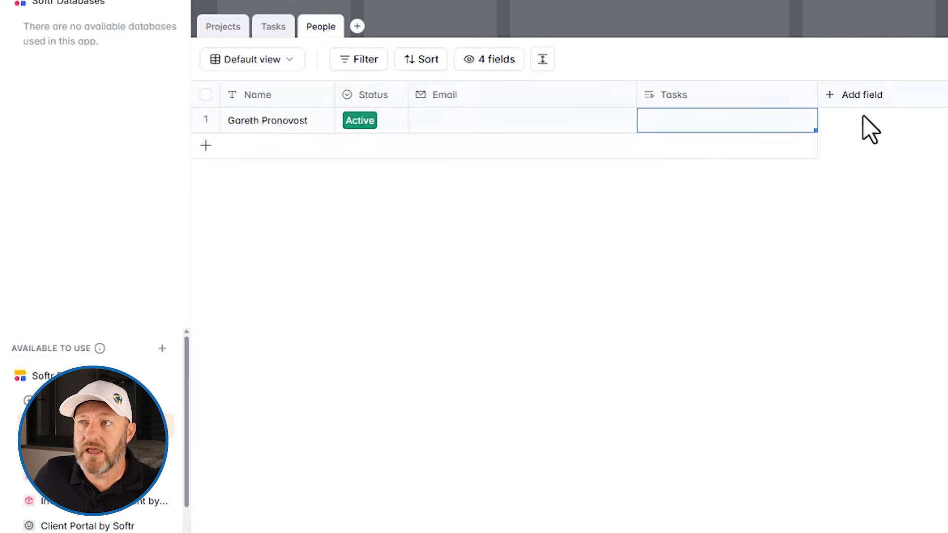
Add a related-record field named Projects linking People to the Projects table.
click(860, 95)
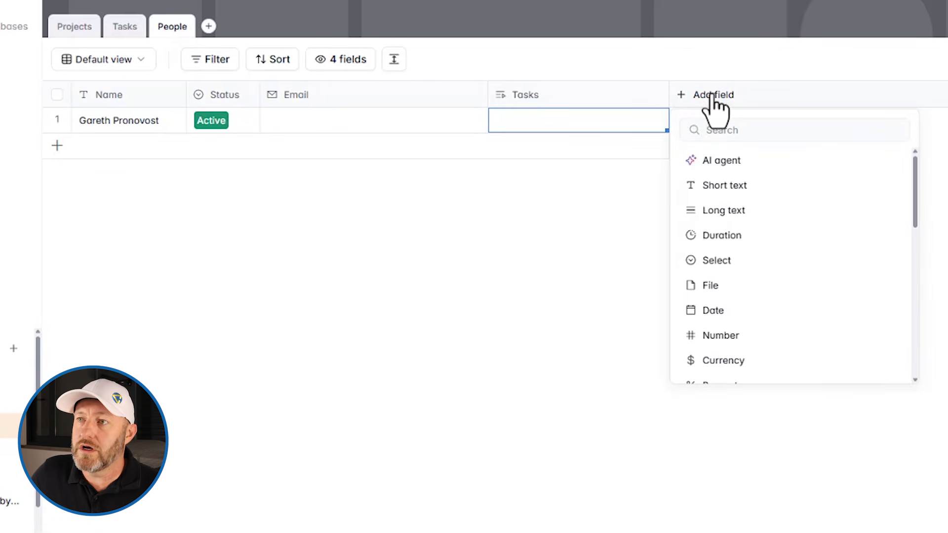
scroll(786, 240, down, 5)
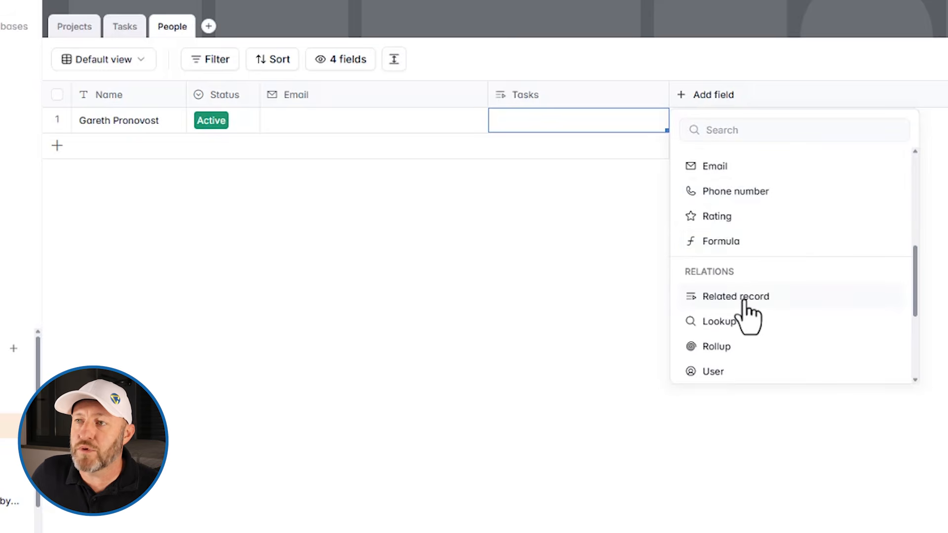
click(744, 302)
text(Projects)
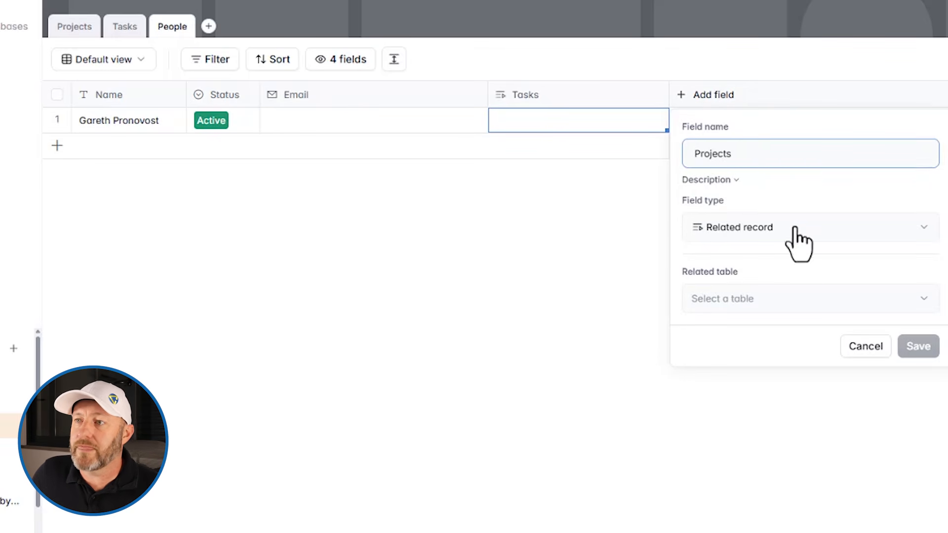
click(777, 298)
click(750, 334)
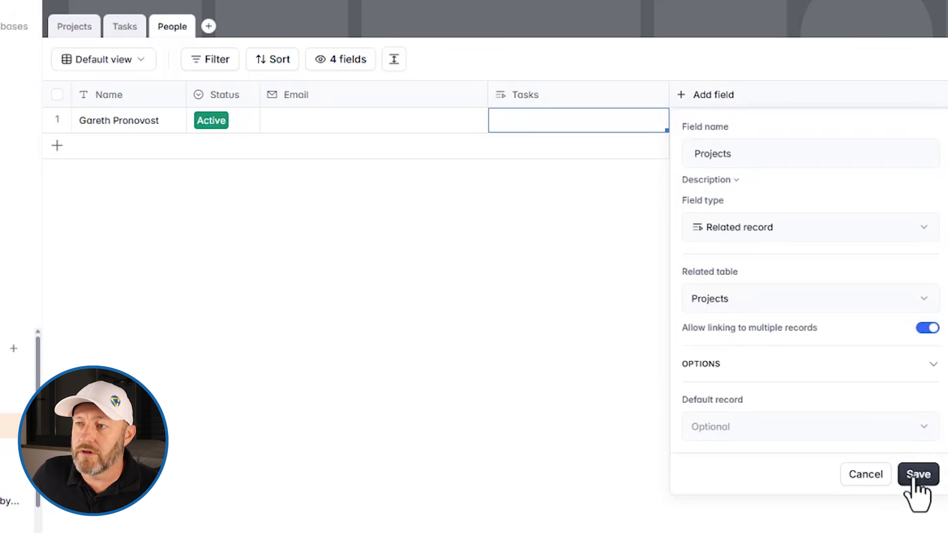
click(917, 475)
key(Escape)
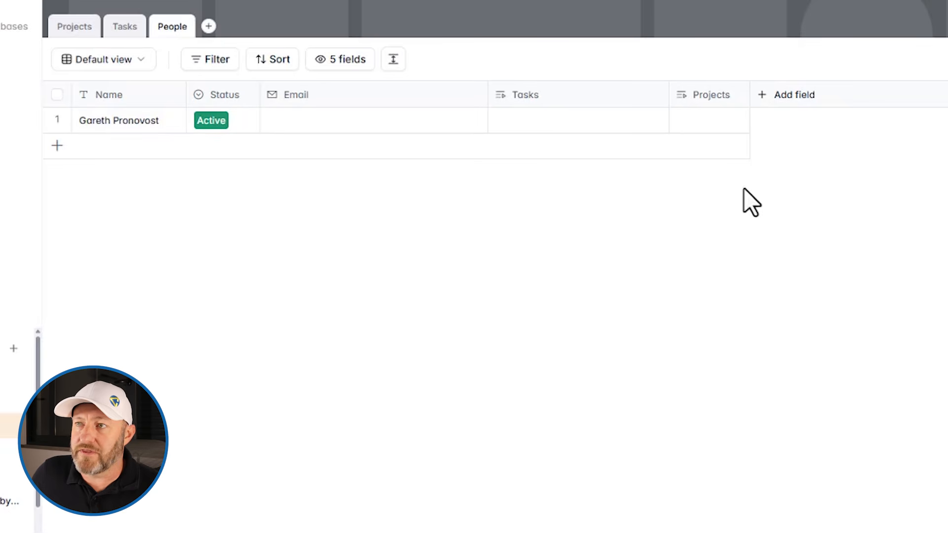
double_click(749, 92)
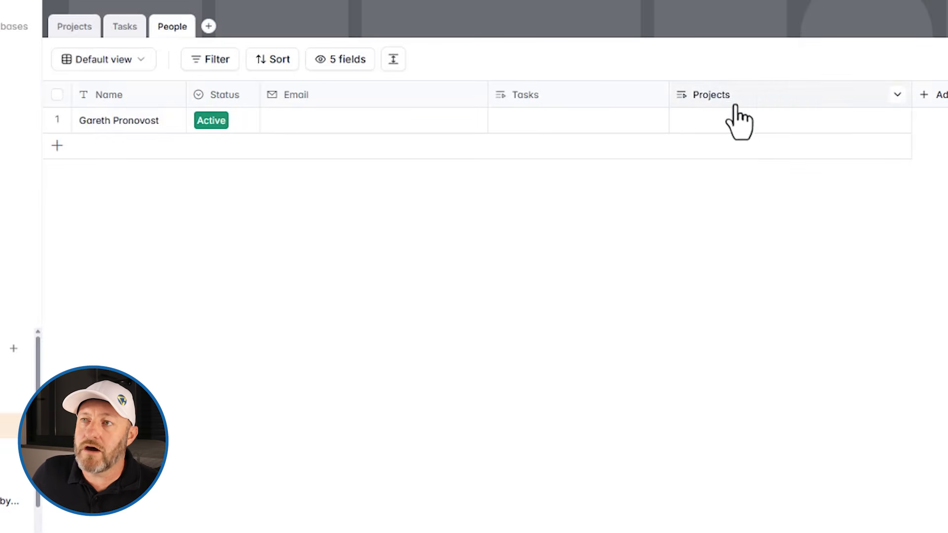
Link the person's record to Project 1.
click(709, 119)
click(708, 118)
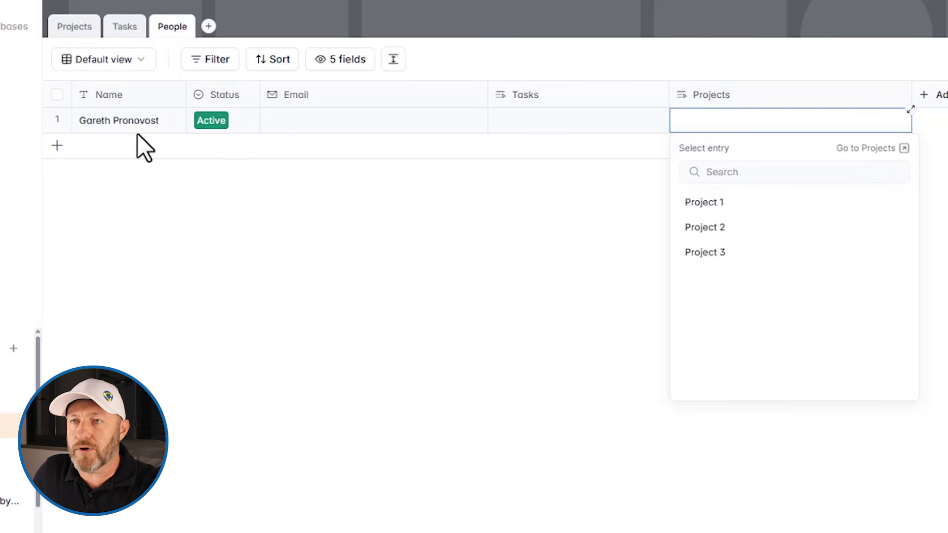
click(730, 203)
click(478, 337)
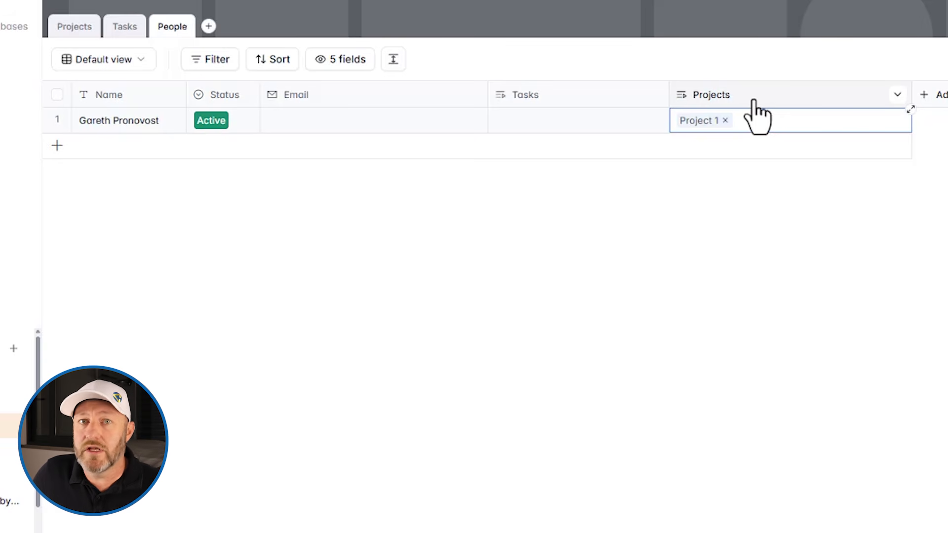
click(67, 27)
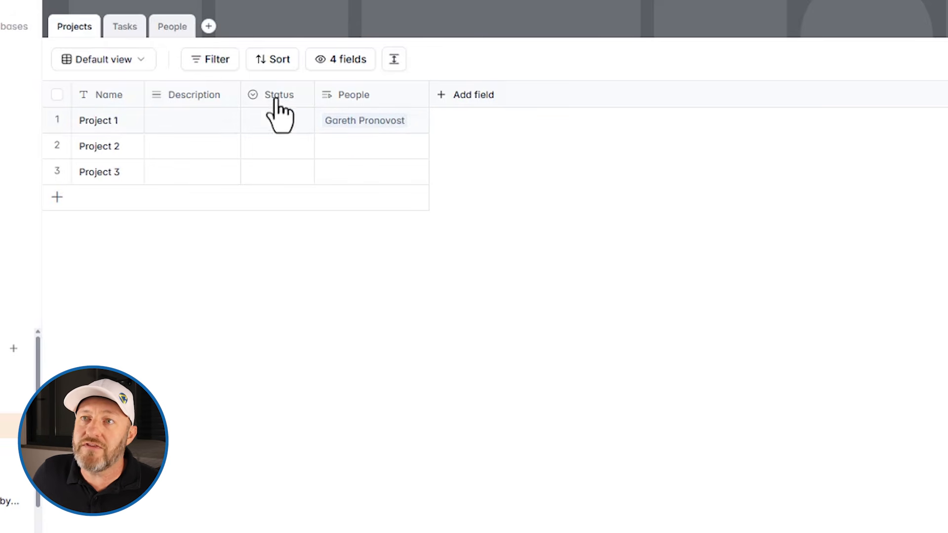
Link the person to Project 2 via its People cell, then check the People table.
click(333, 163)
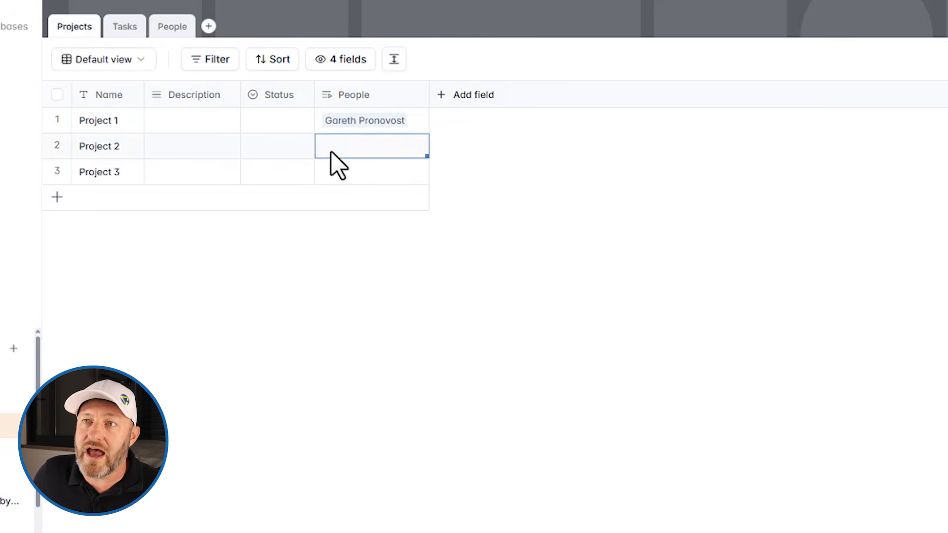
click(332, 163)
click(352, 236)
click(207, 286)
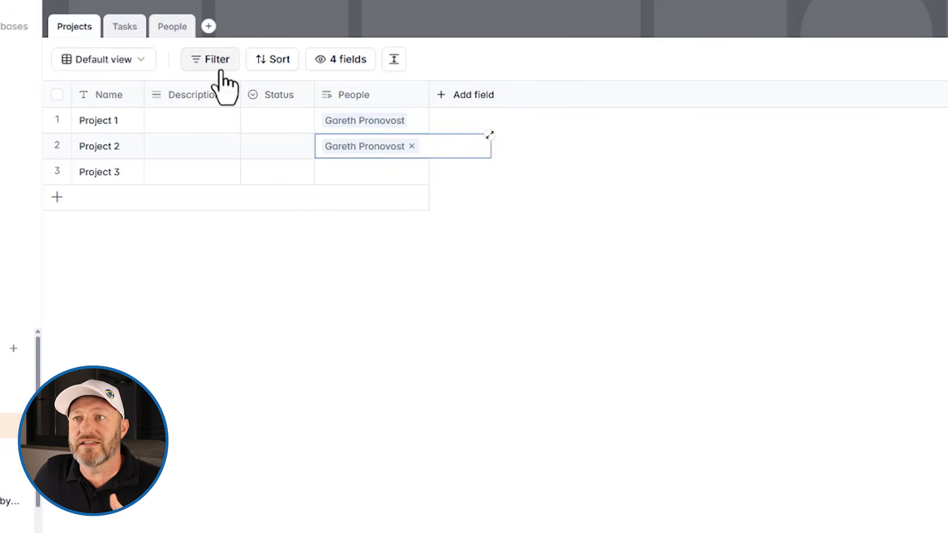
click(173, 29)
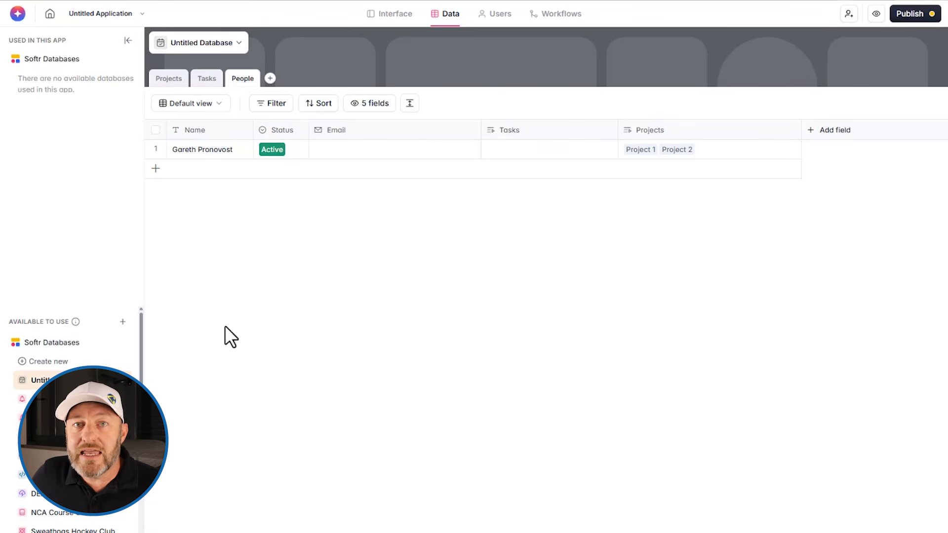
In the Interface view, select the Home page's list block and reveal the List layouts (Columned, Stacked, Expandable).
click(387, 14)
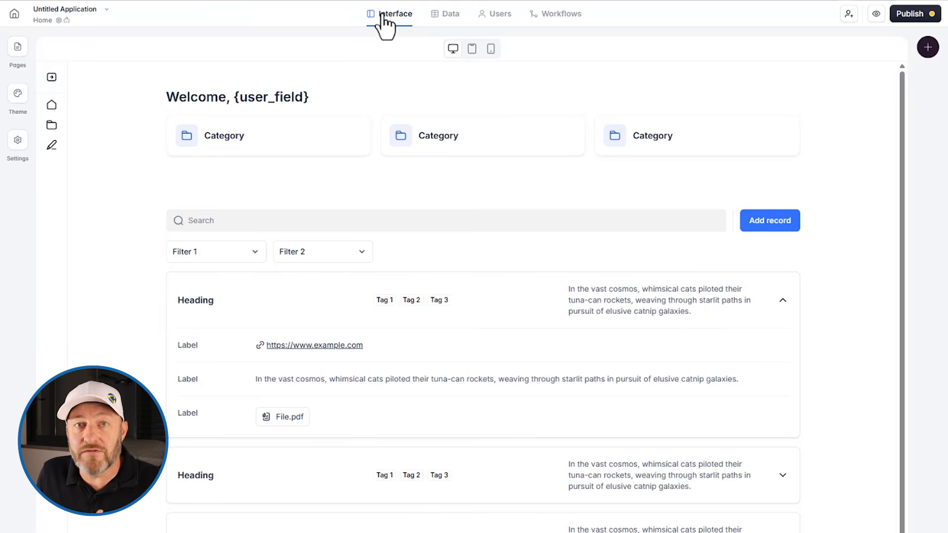
click(562, 232)
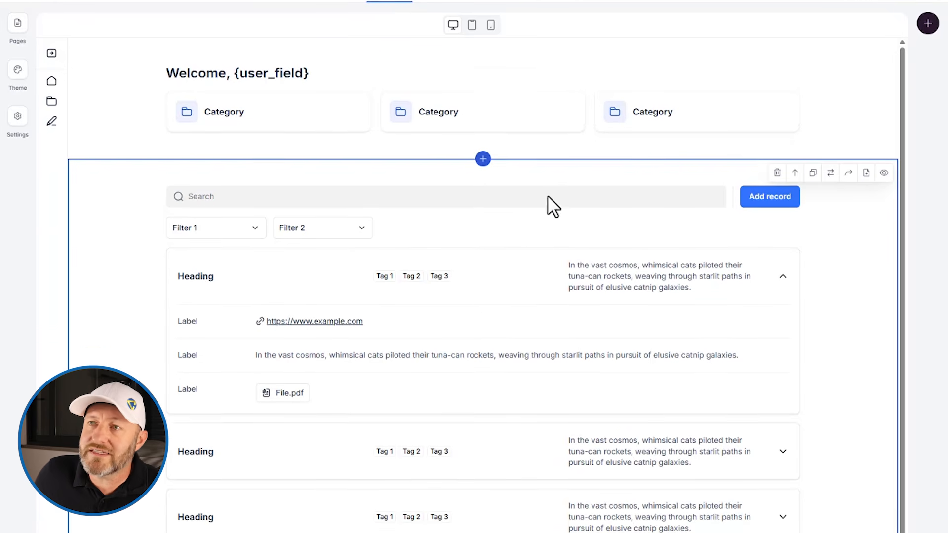
scroll(503, 132, down, 2)
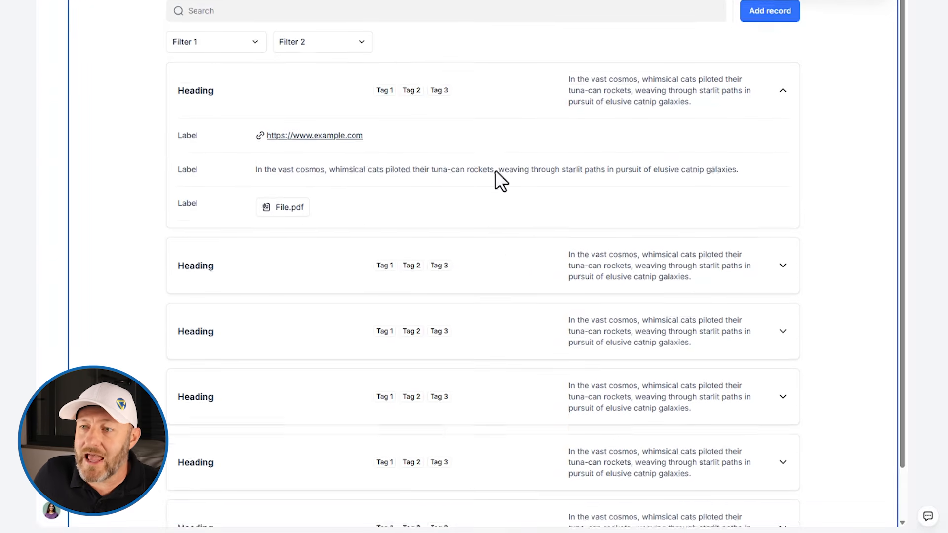
click(483, 516)
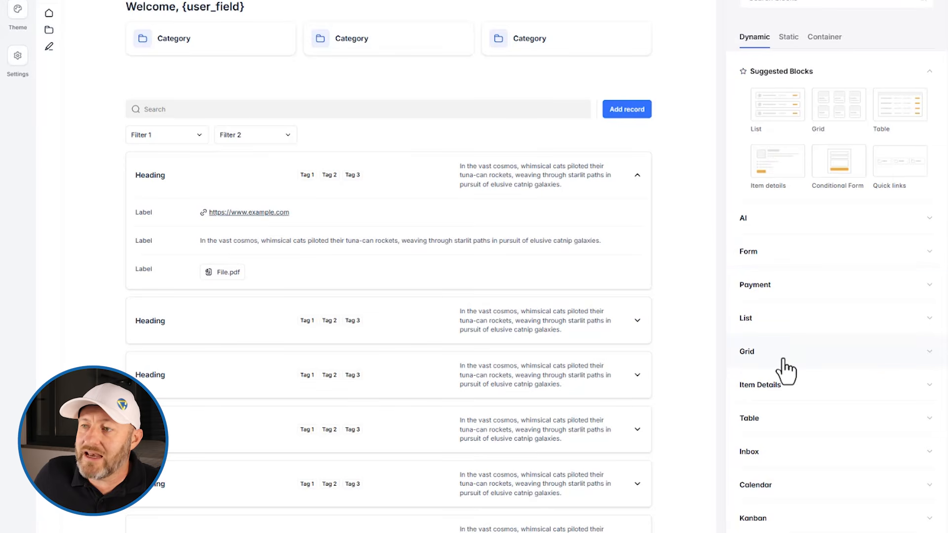
click(774, 319)
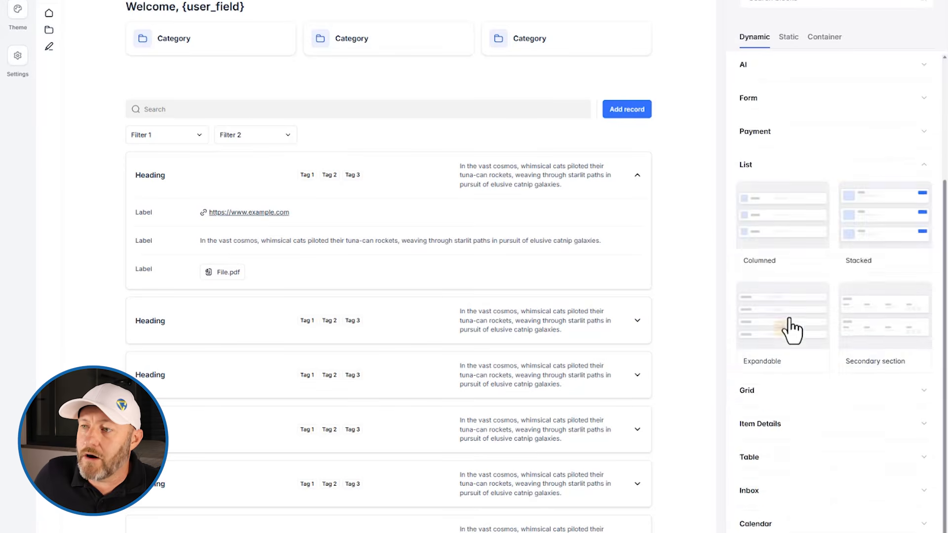
mouse_move(779, 232)
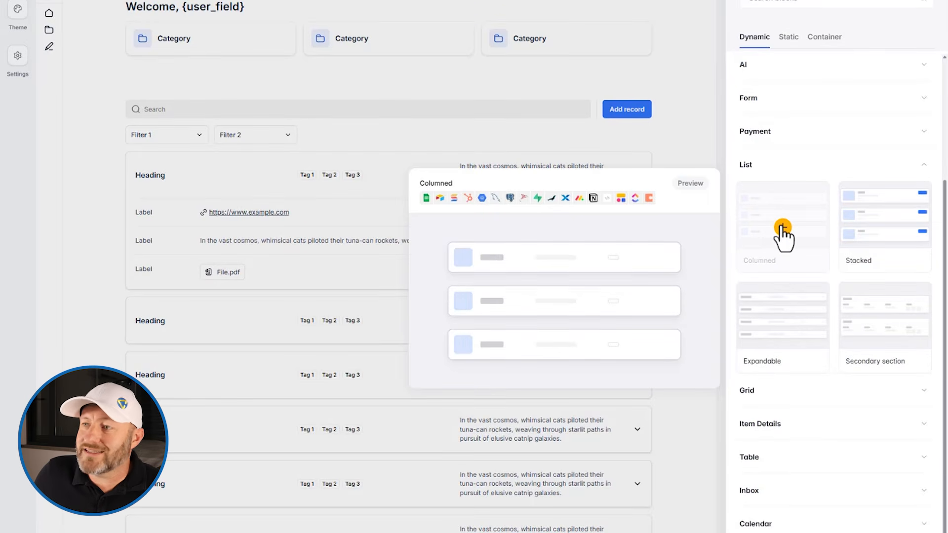
Add a Stacked list block to Home that draws from the Projects table of Untitled Database.
click(872, 234)
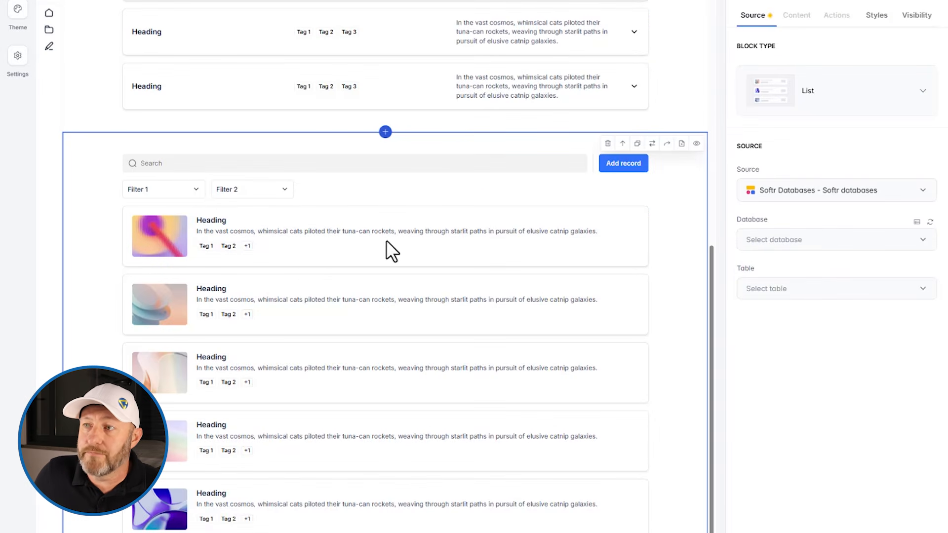
click(790, 242)
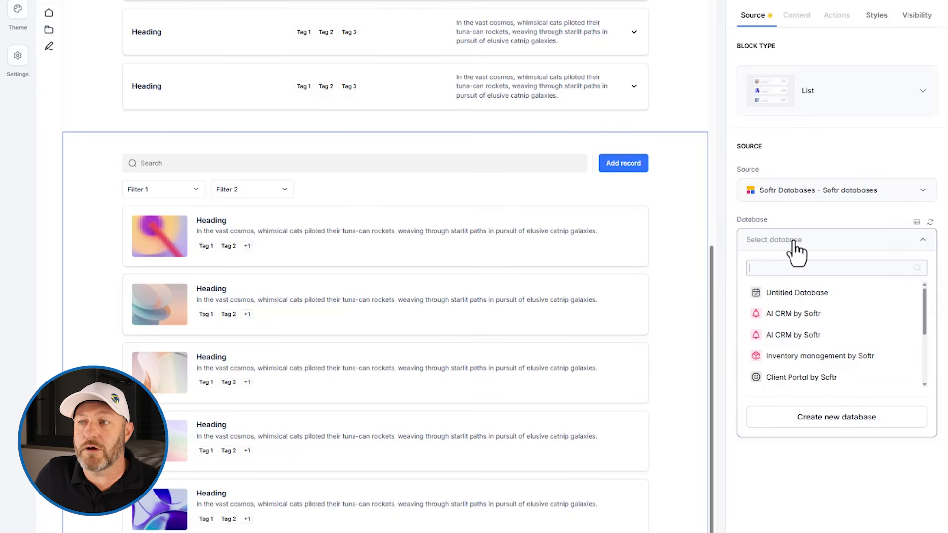
click(790, 293)
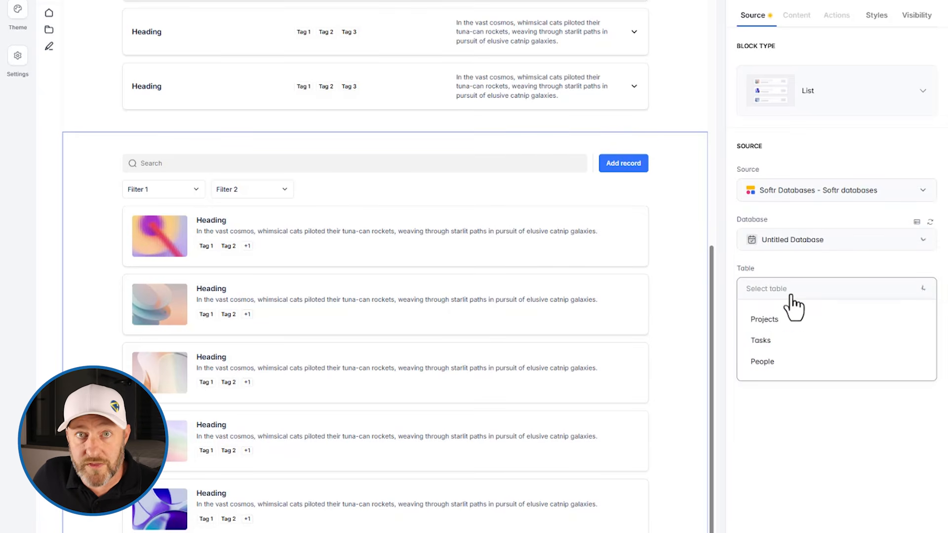
click(767, 326)
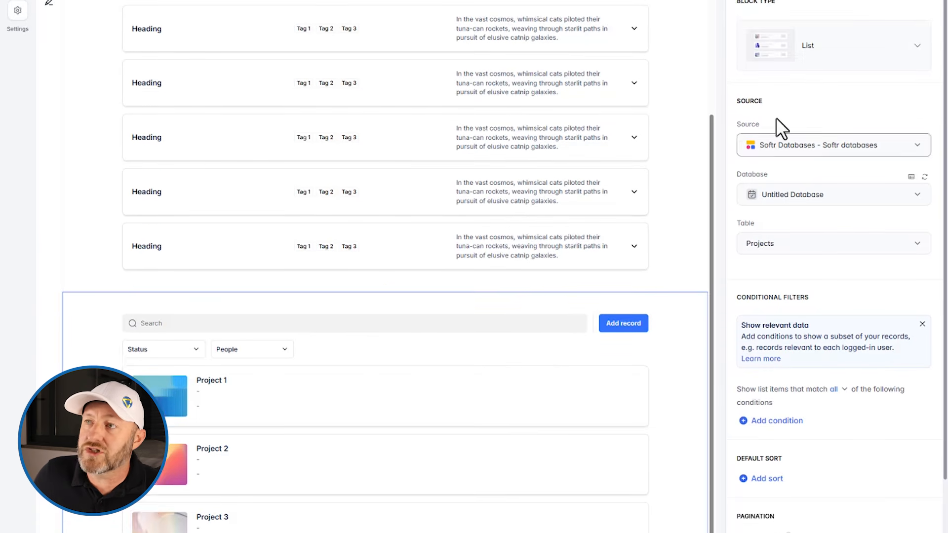
click(795, 23)
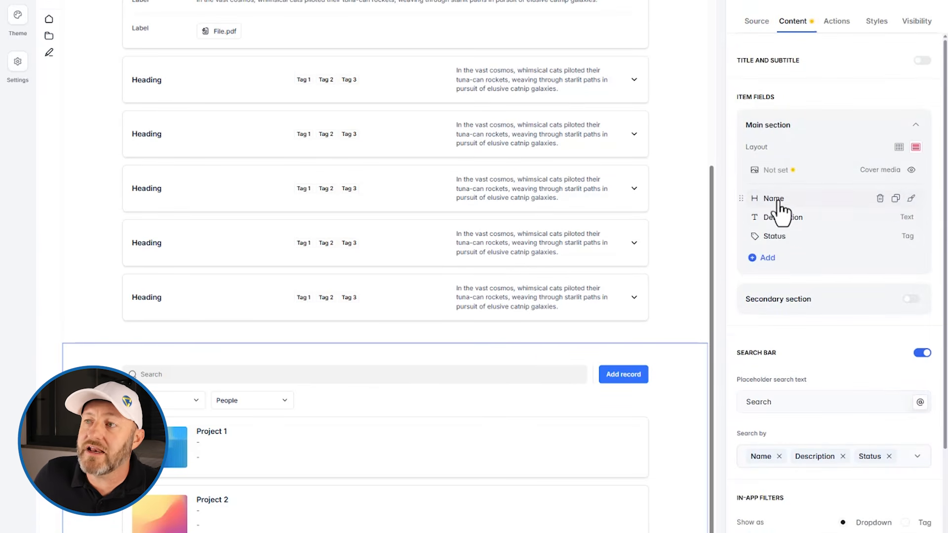